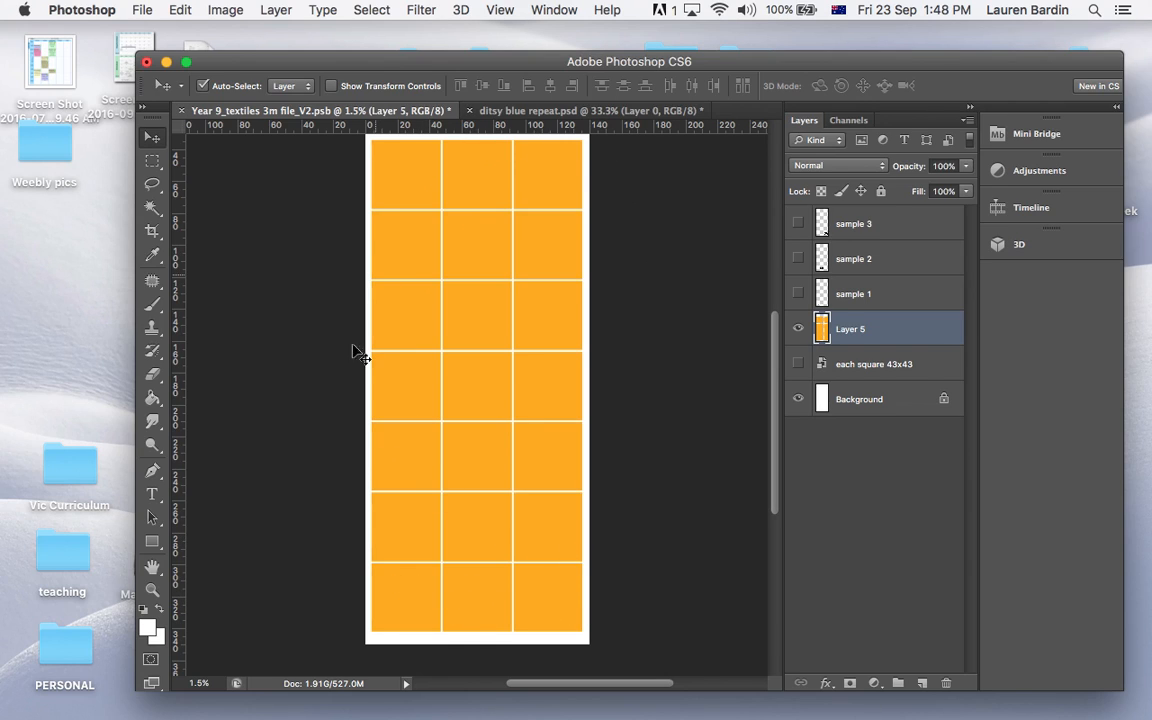
Check the canvas size of the textiles file and toggle the orange square grid layer off and back on
left_click(212, 8)
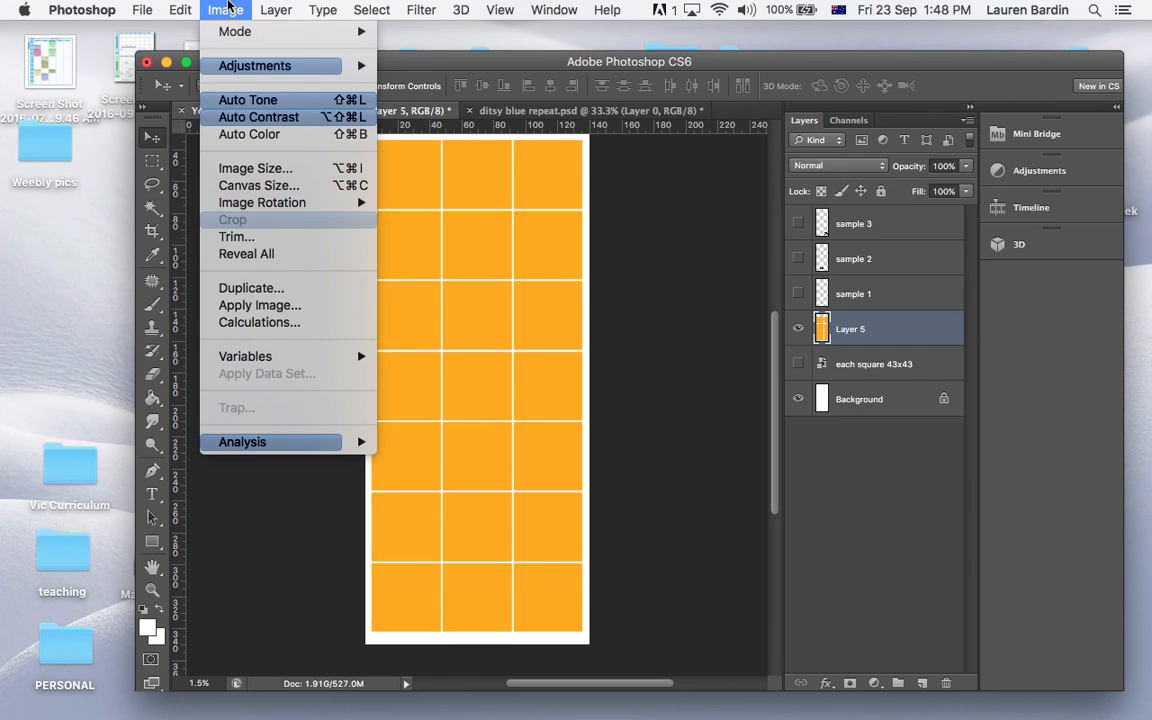
left_click(250, 185)
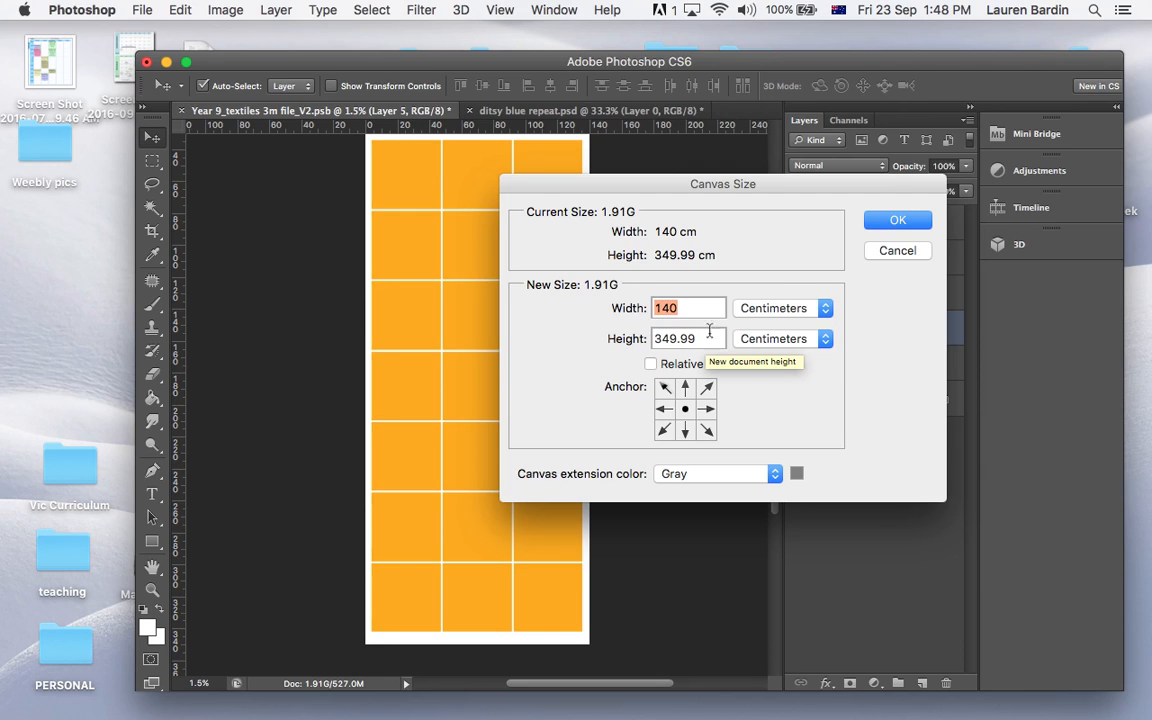
left_click(874, 226)
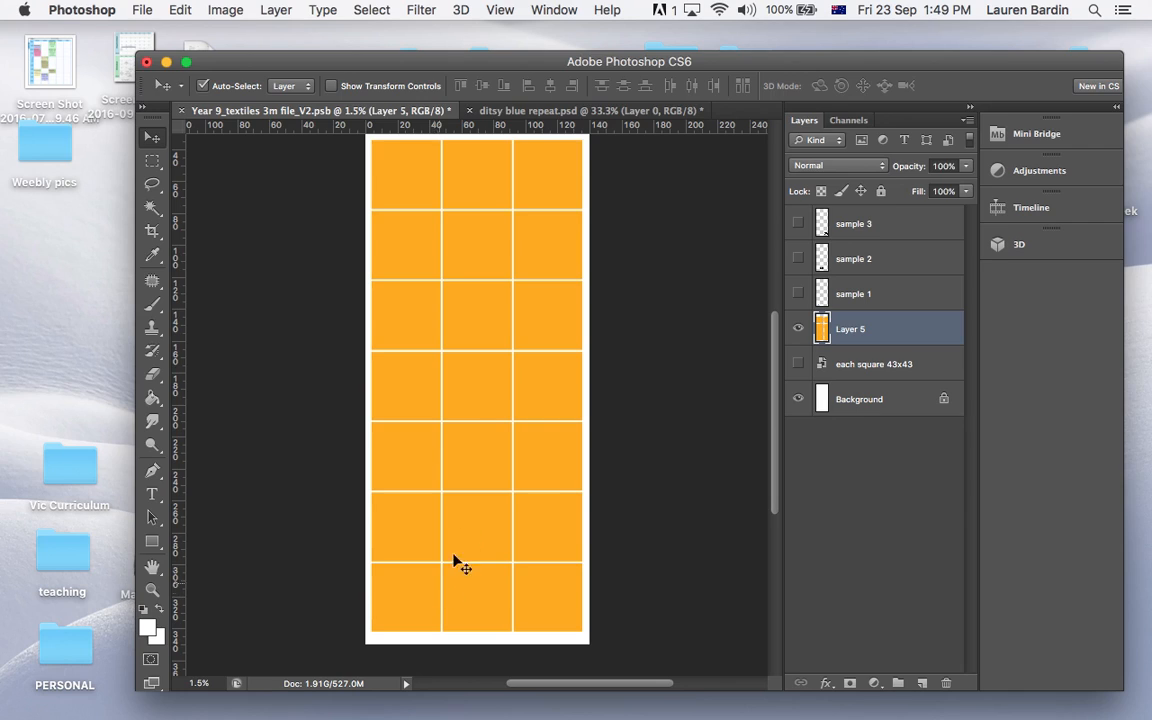
left_click(798, 329)
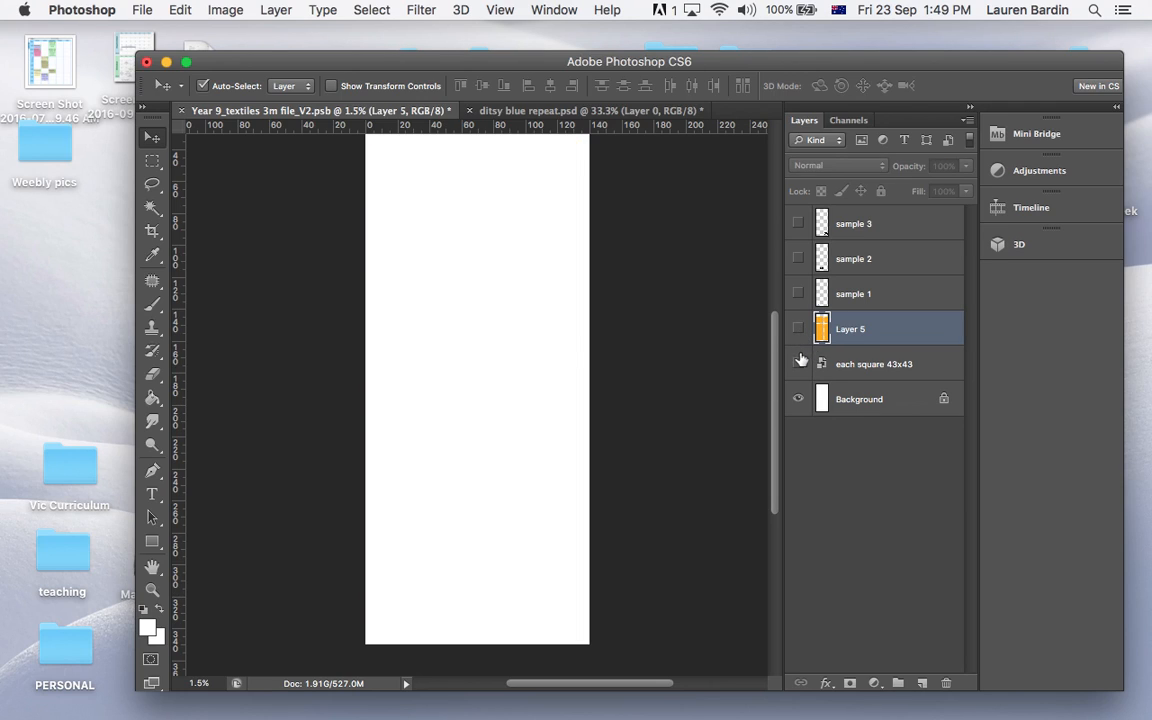
left_click(798, 331)
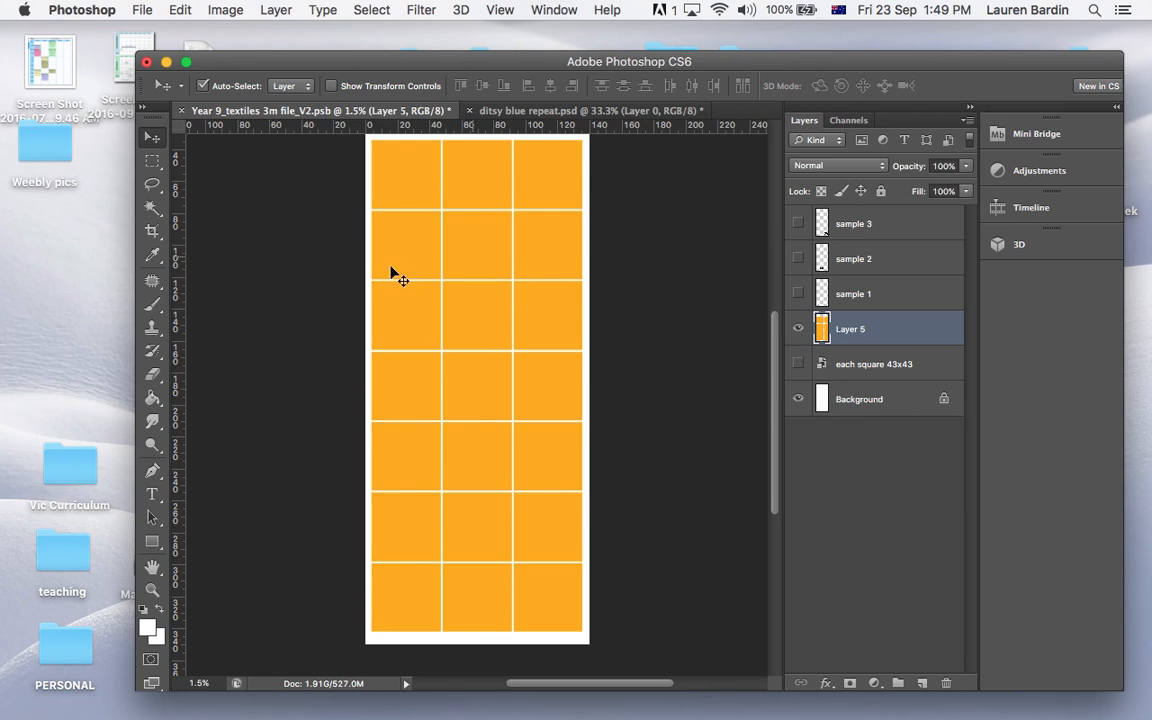
Apply the Offset filter to the ditsy blue repeat image with -865 pixels horizontal and -1250 pixels vertical
left_click(512, 111)
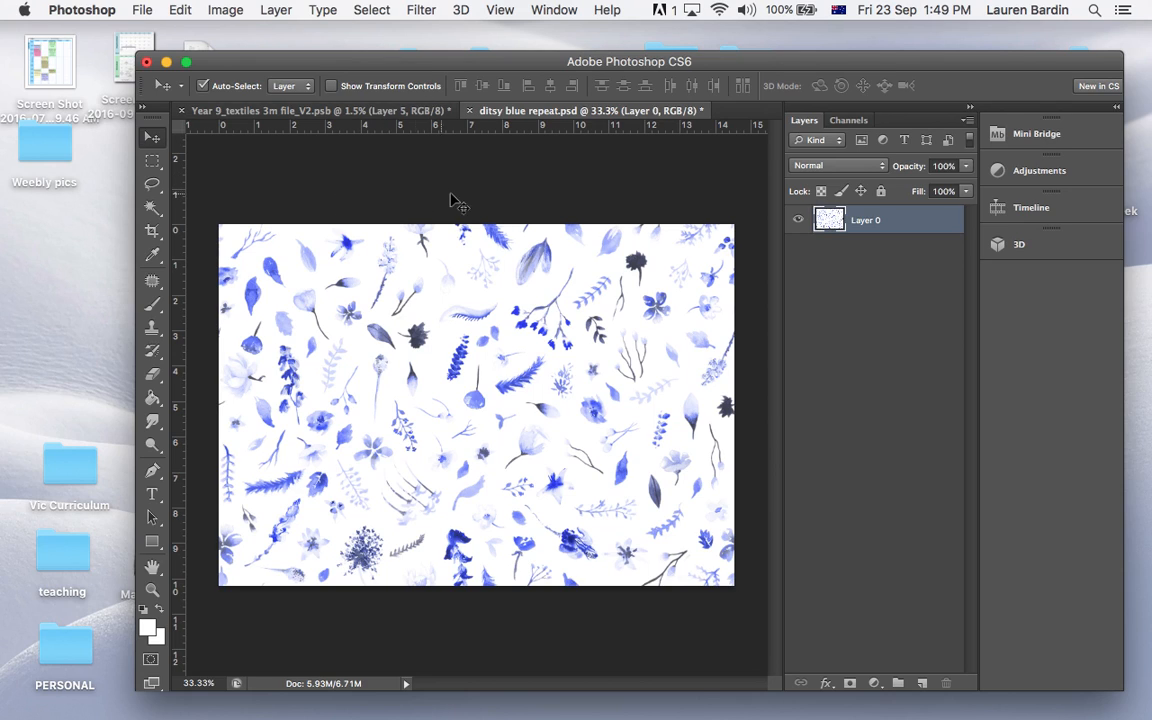
left_click(419, 10)
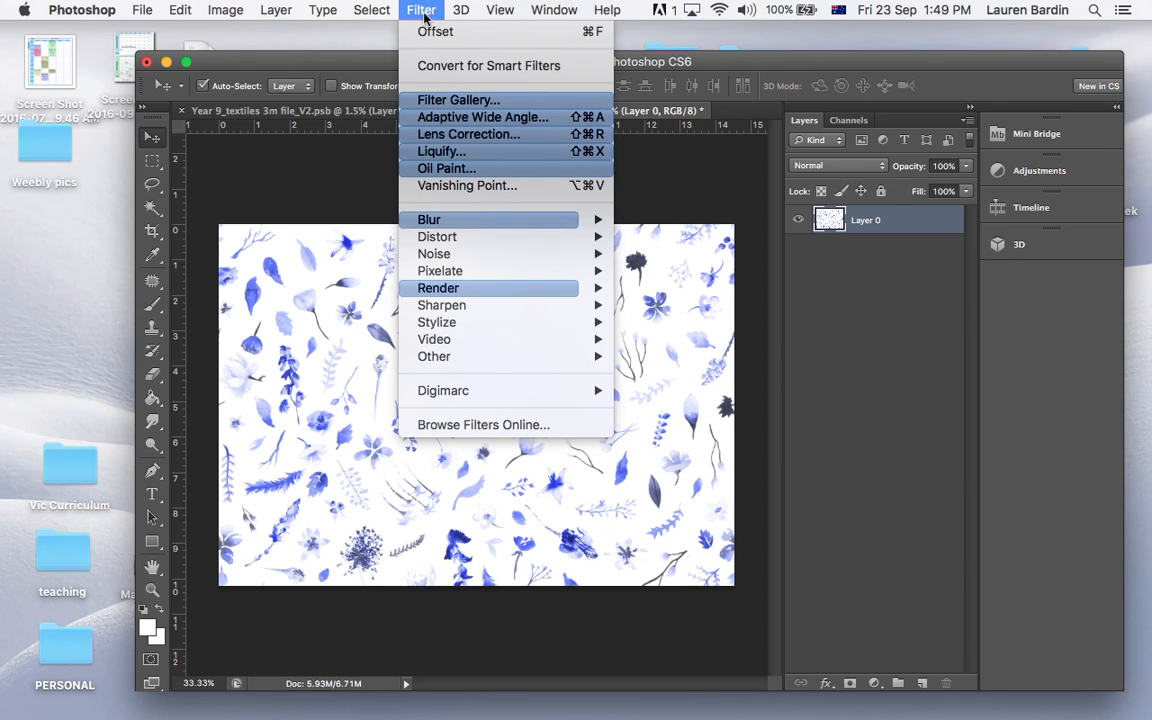
mouse_move(476, 357)
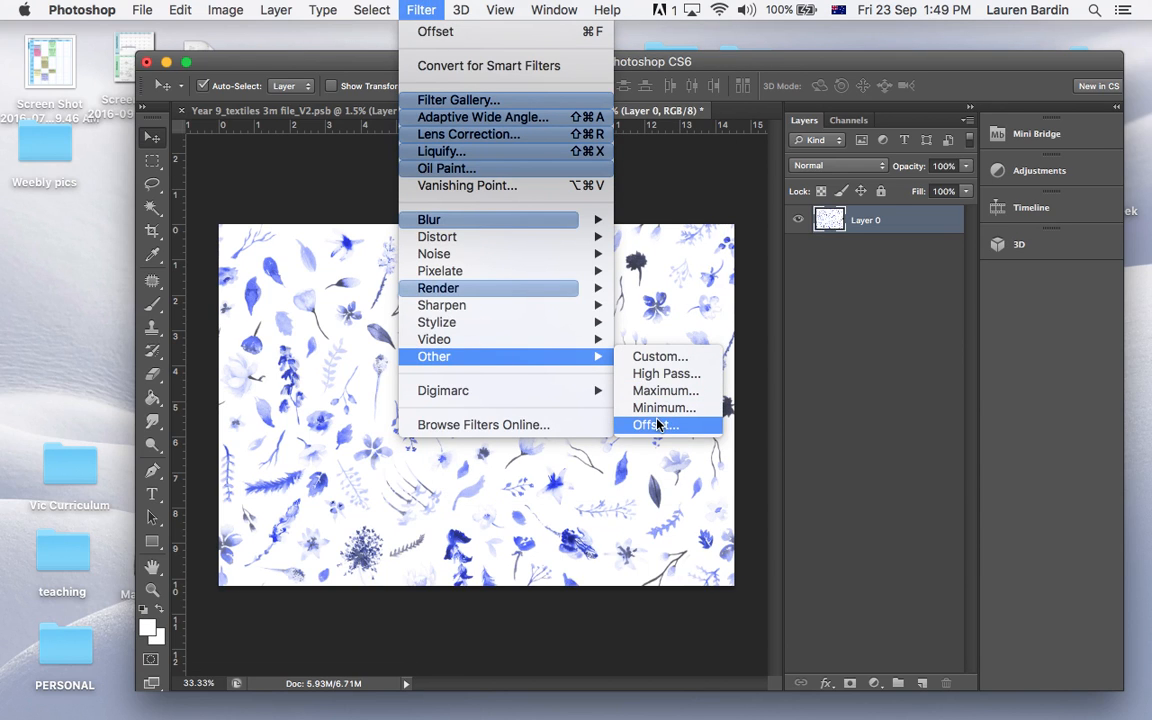
left_click(657, 425)
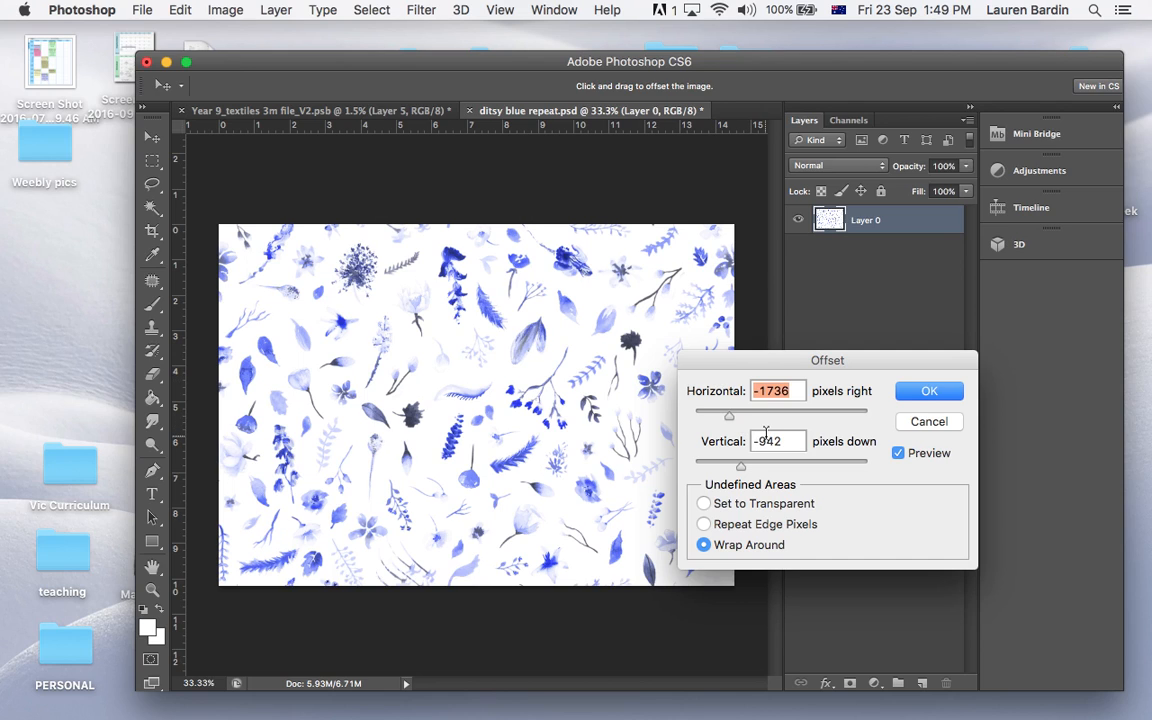
left_click_drag(731, 418, 788, 425)
left_click_drag(741, 466, 798, 467)
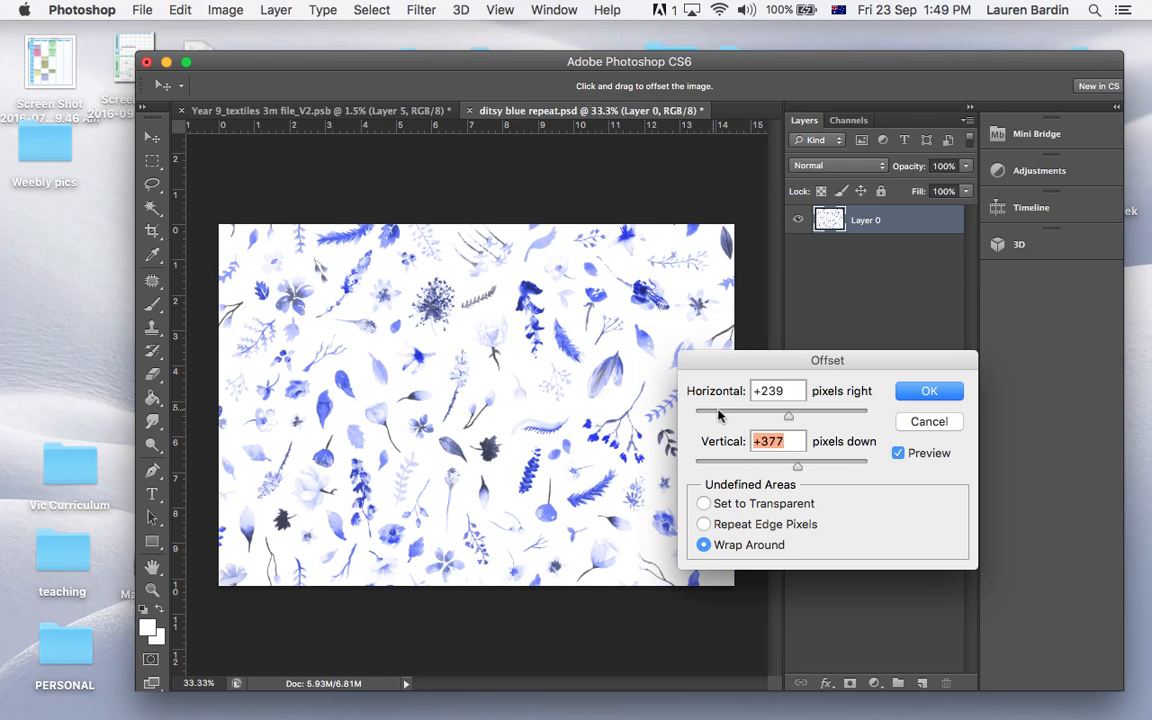
left_click_drag(801, 470, 728, 471)
left_click_drag(792, 422, 756, 422)
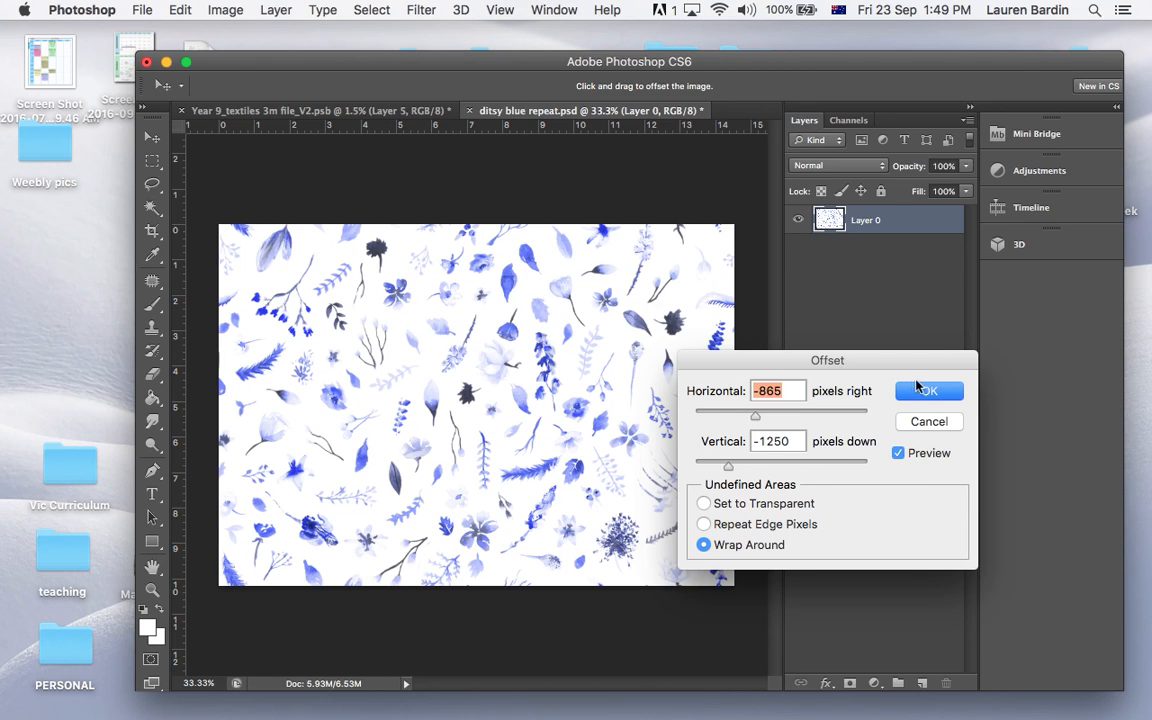
left_click(917, 393)
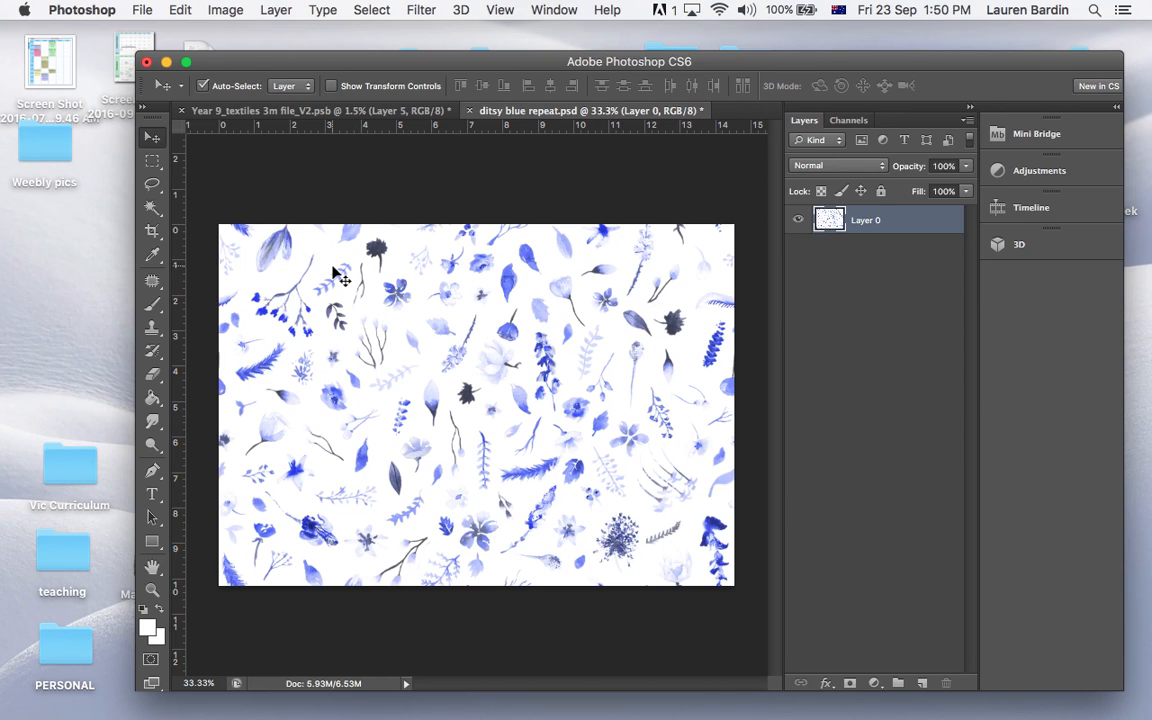
Define the whole blue floral image as a pattern named "Floral_" plus the student's first name, keeping the .psd ending, and deselect
key("super+a")
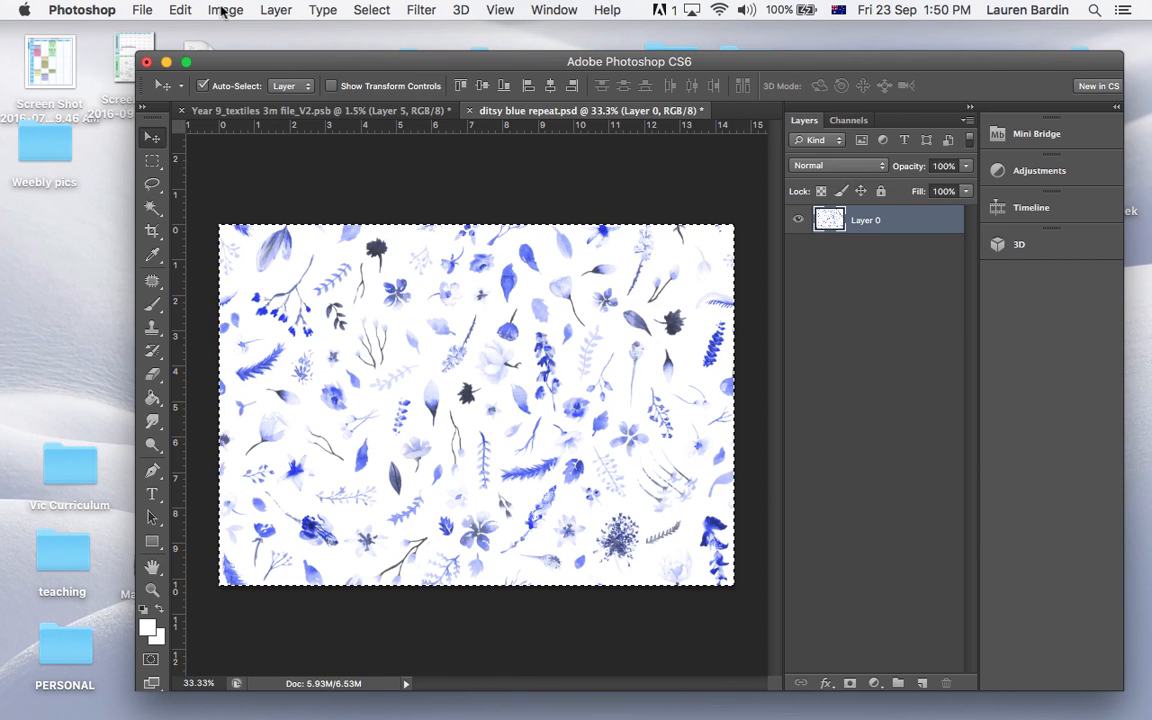
left_click(178, 10)
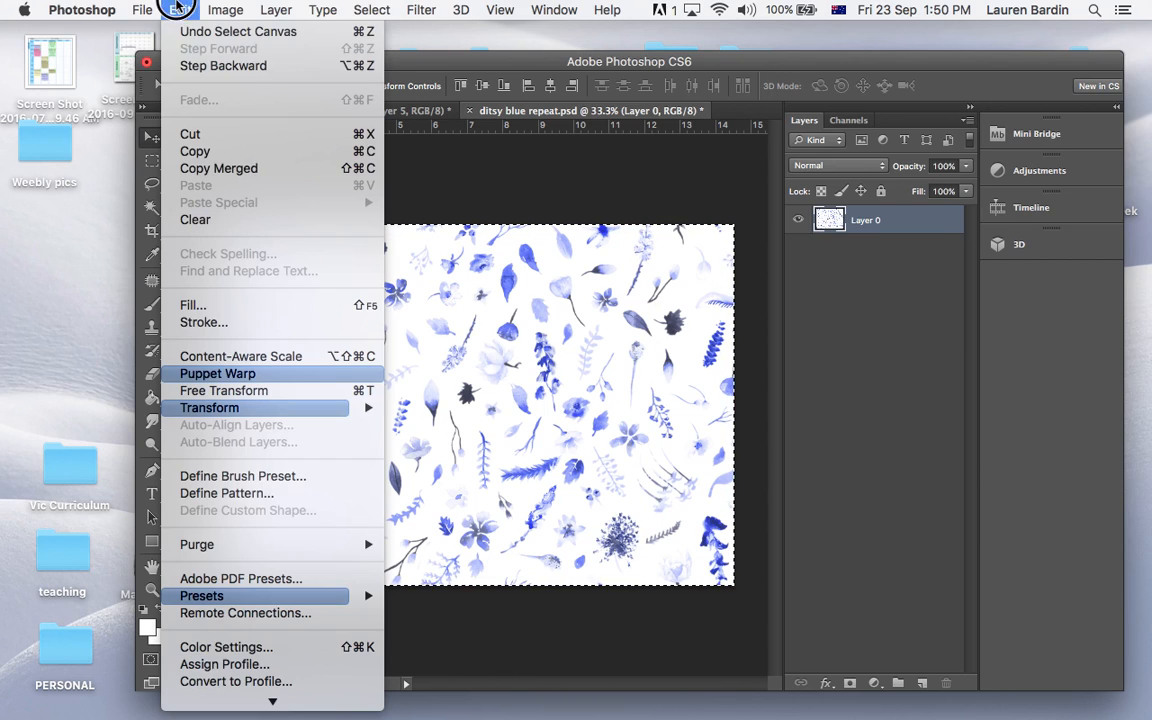
left_click(226, 493)
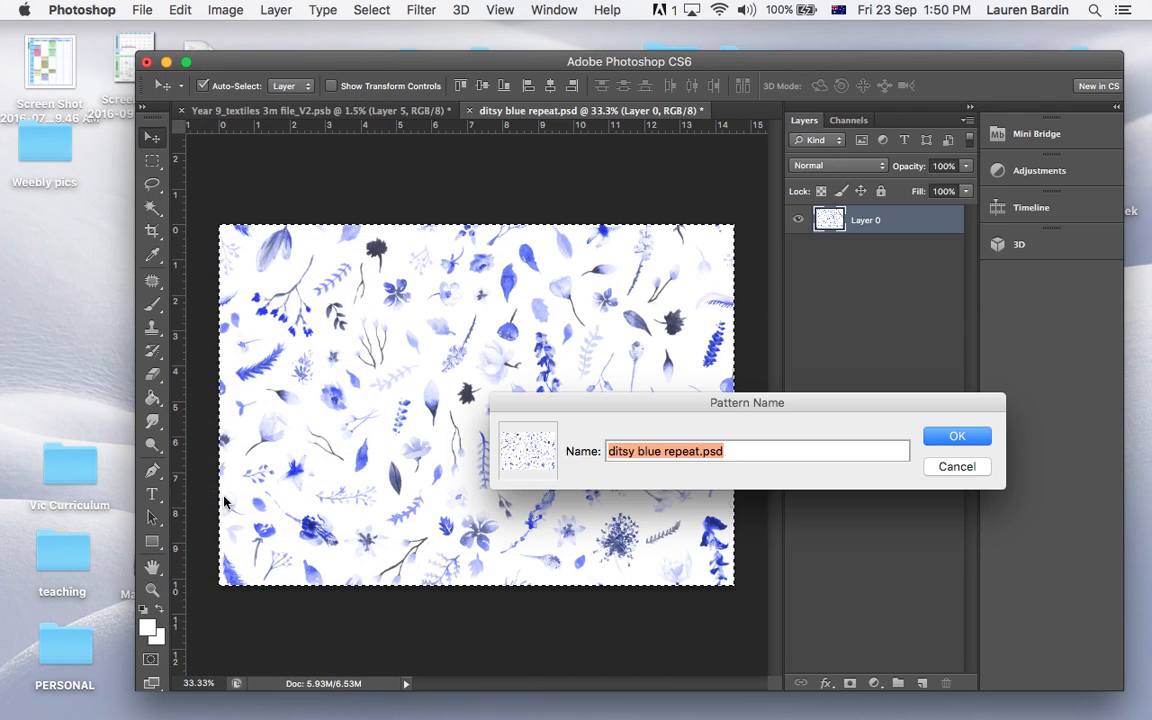
left_click(715, 451)
left_click_drag(700, 451, 590, 458)
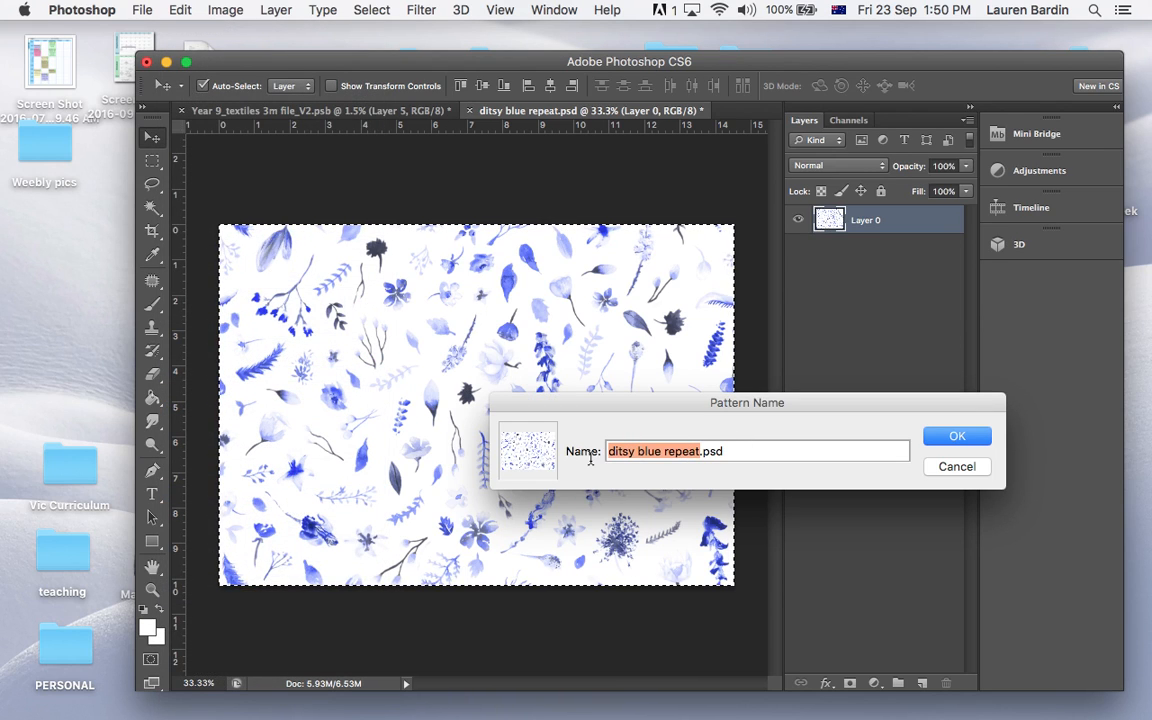
type("Fo")
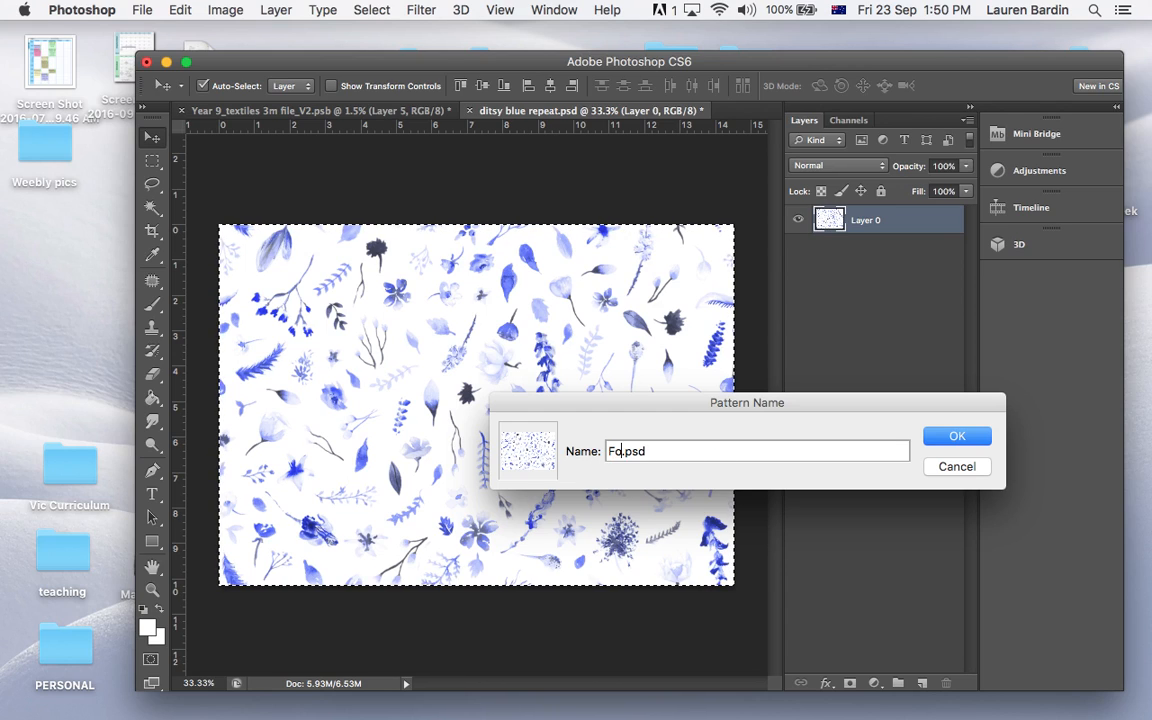
type("lroa")
key("BackSpace")
key("BackSpace")
key("BackSpace")
key("BackSpace")
type("loral_sarah")
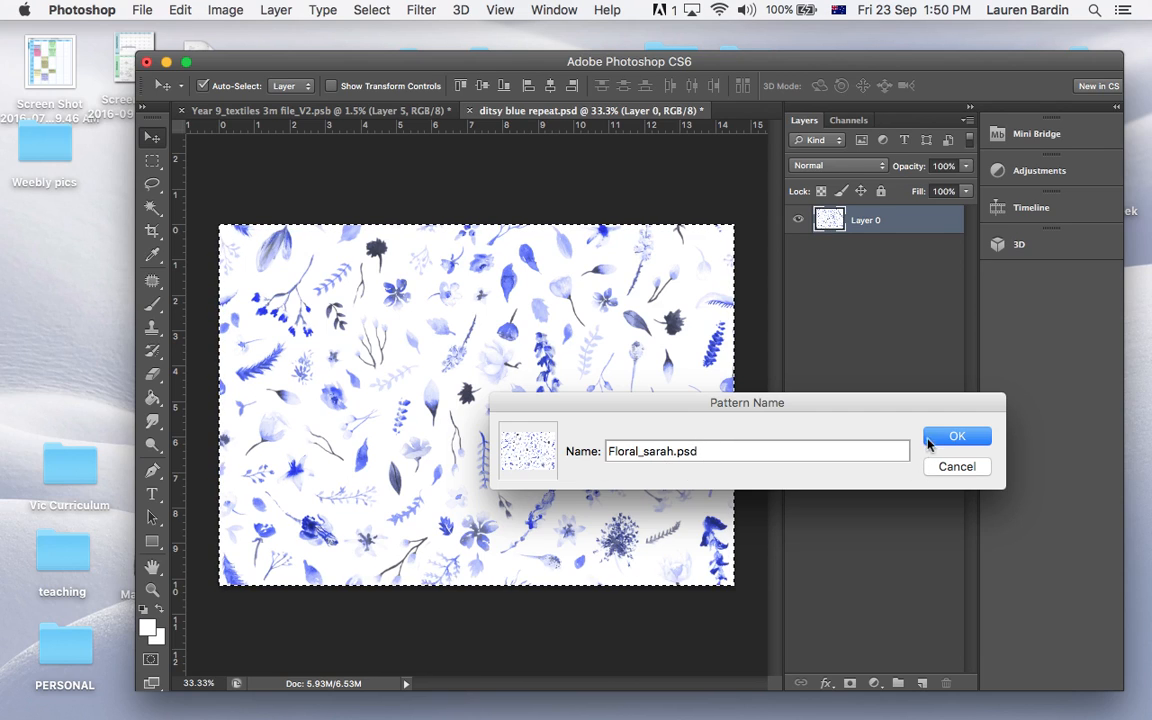
left_click(948, 439)
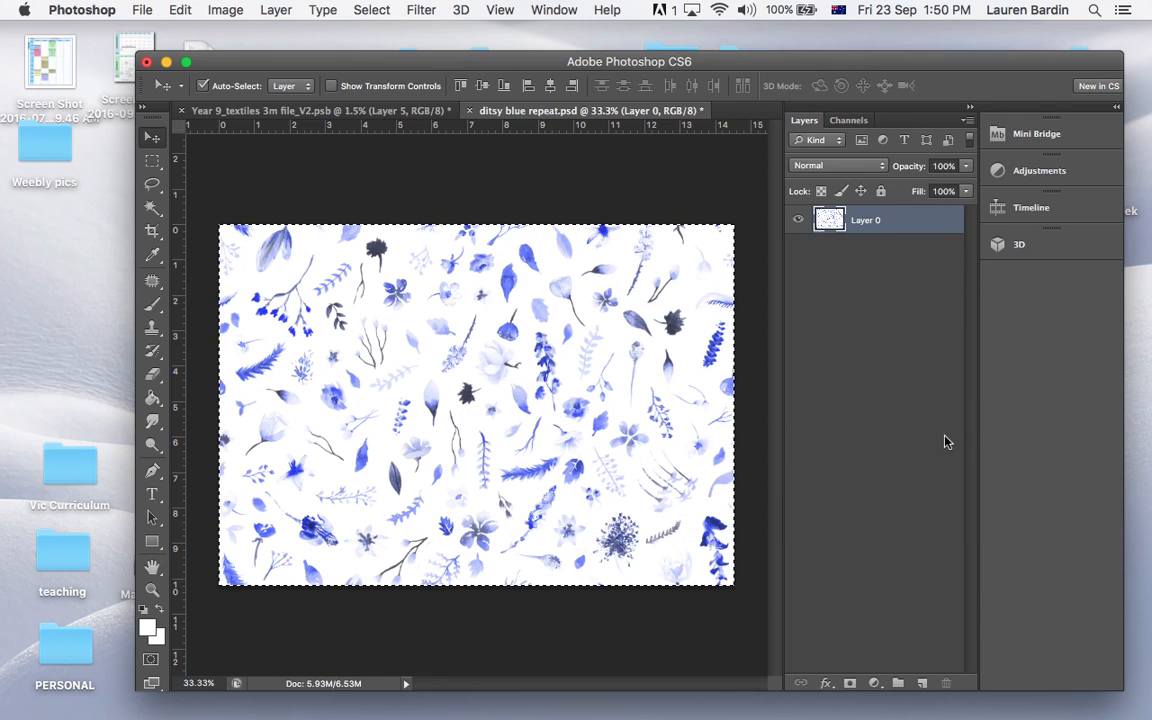
key("super+d")
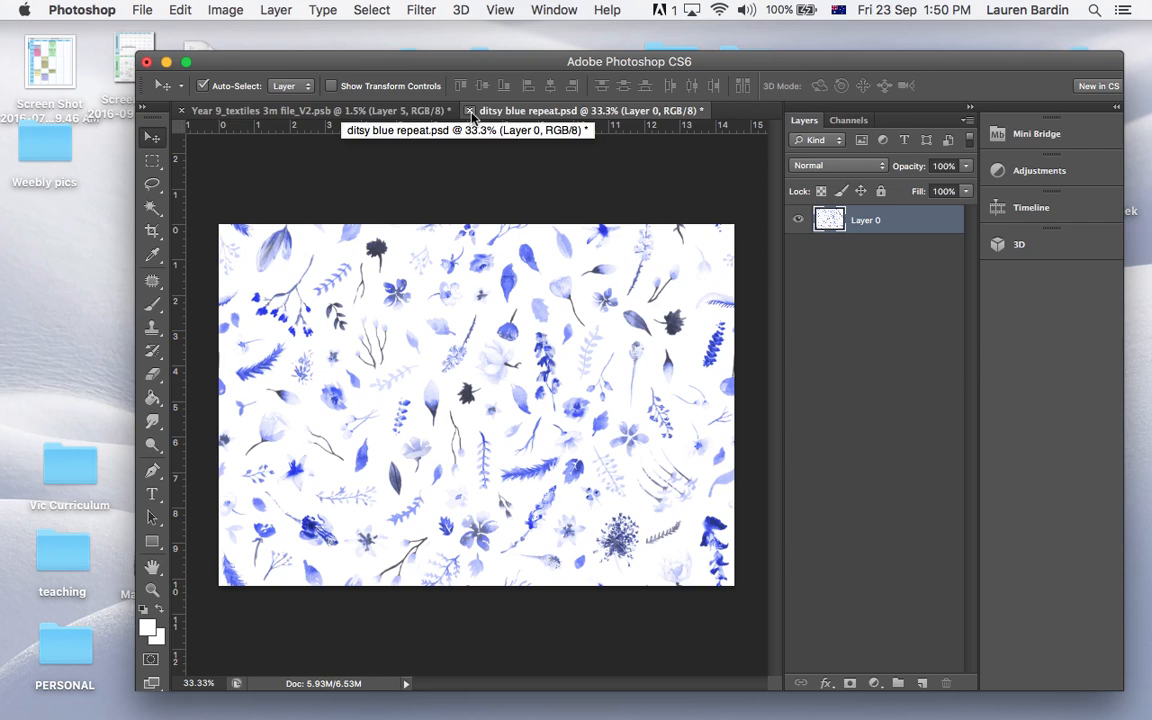
In the Year 9 textiles file, select the bottom-left orange square with the Magic Wand and copy it to a new layer
left_click(367, 112)
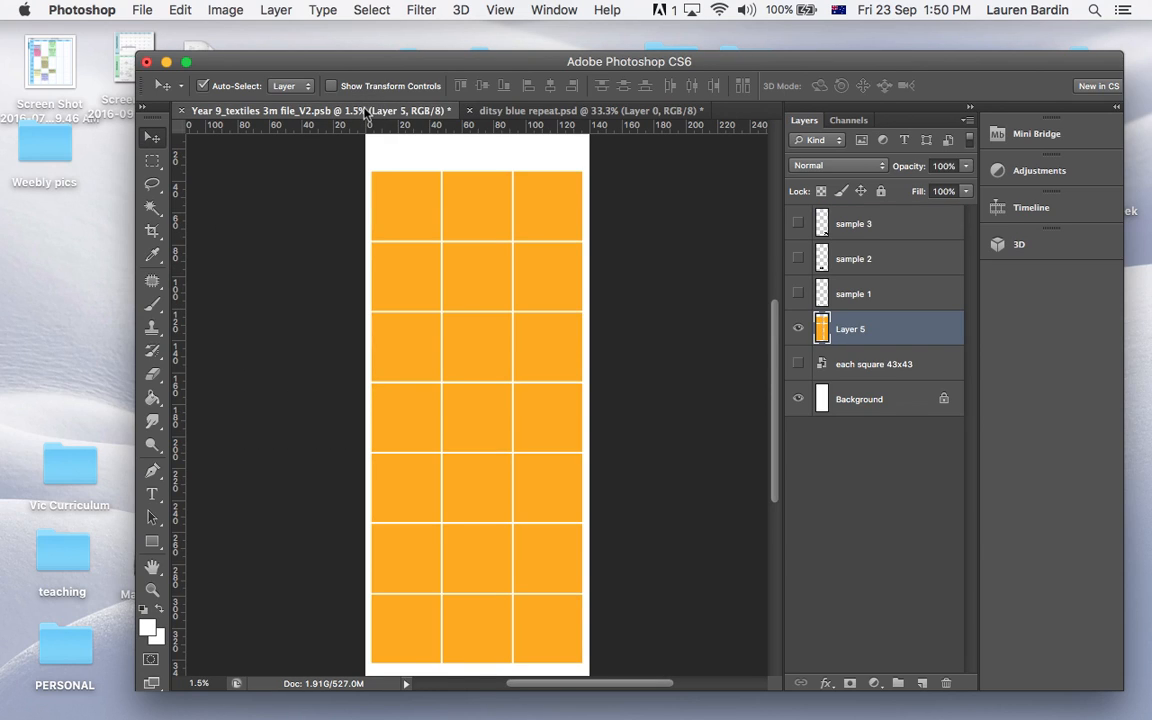
scroll(378, 334, "down", 5)
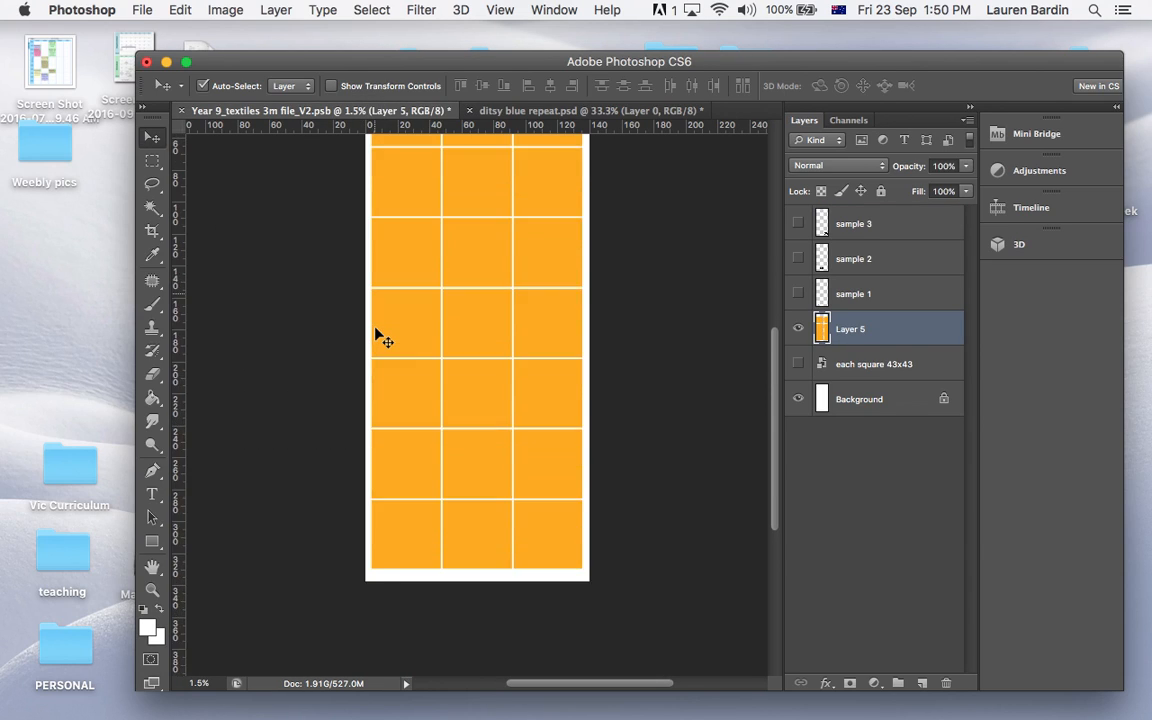
key("super+equal")
key("super+equal")
key("super+equal")
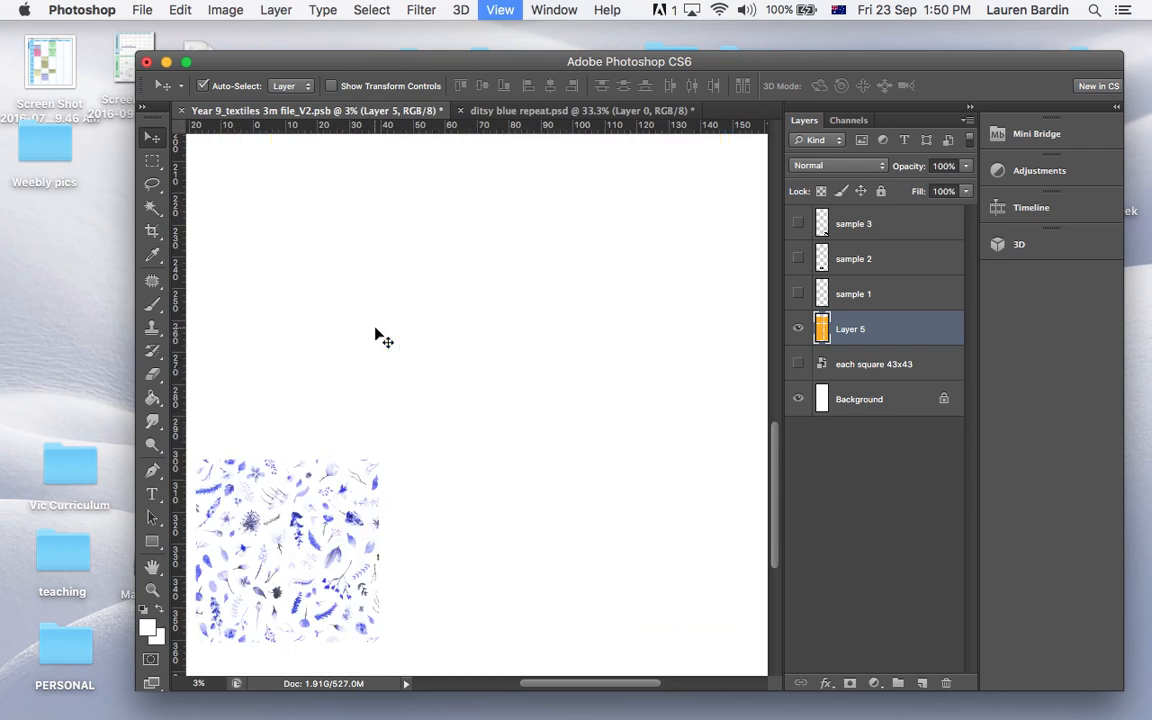
key("super+equal")
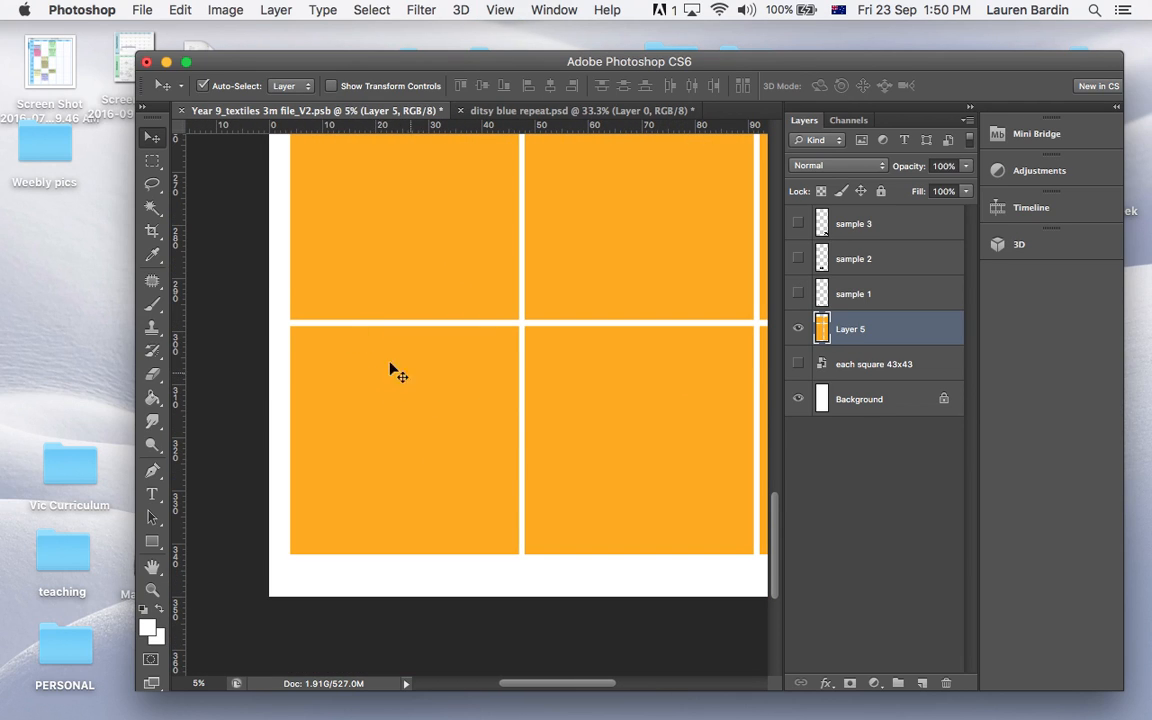
left_click(153, 208)
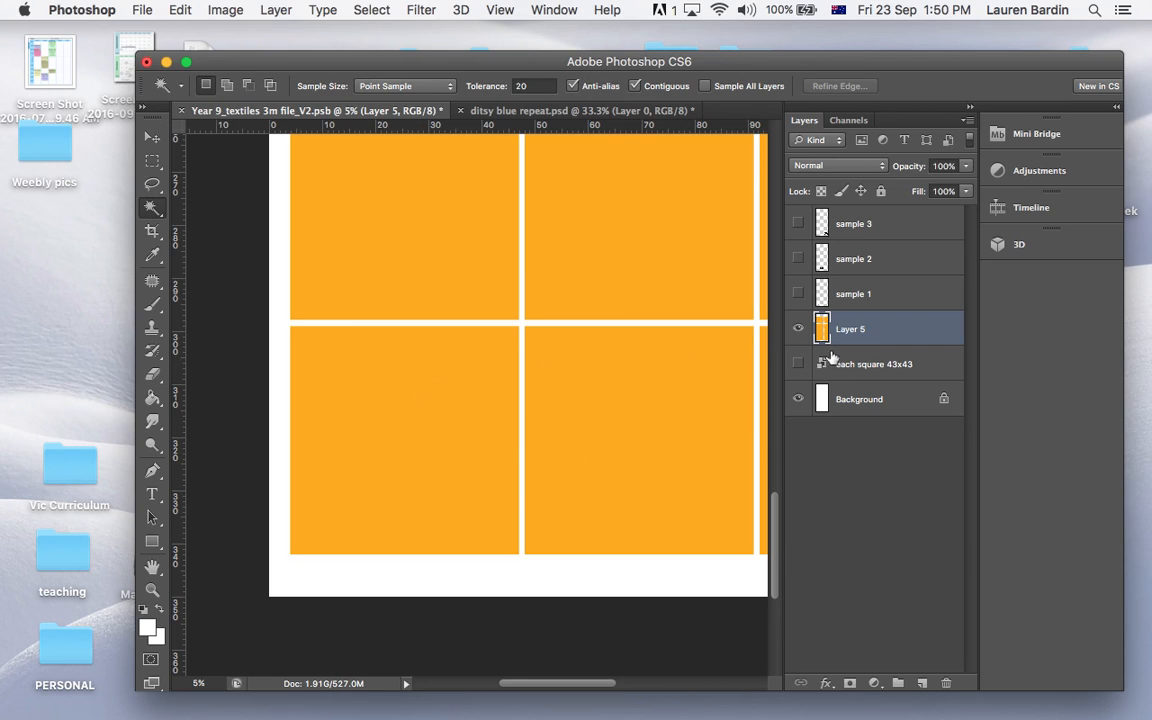
left_click(449, 419)
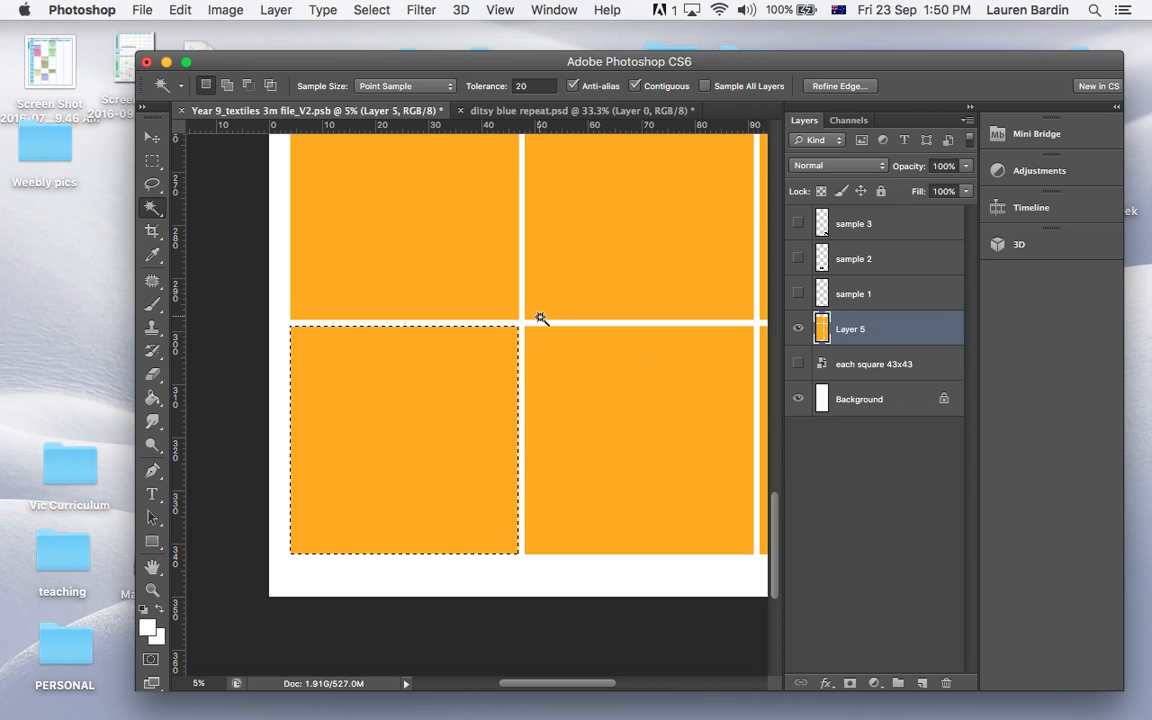
key("super+j")
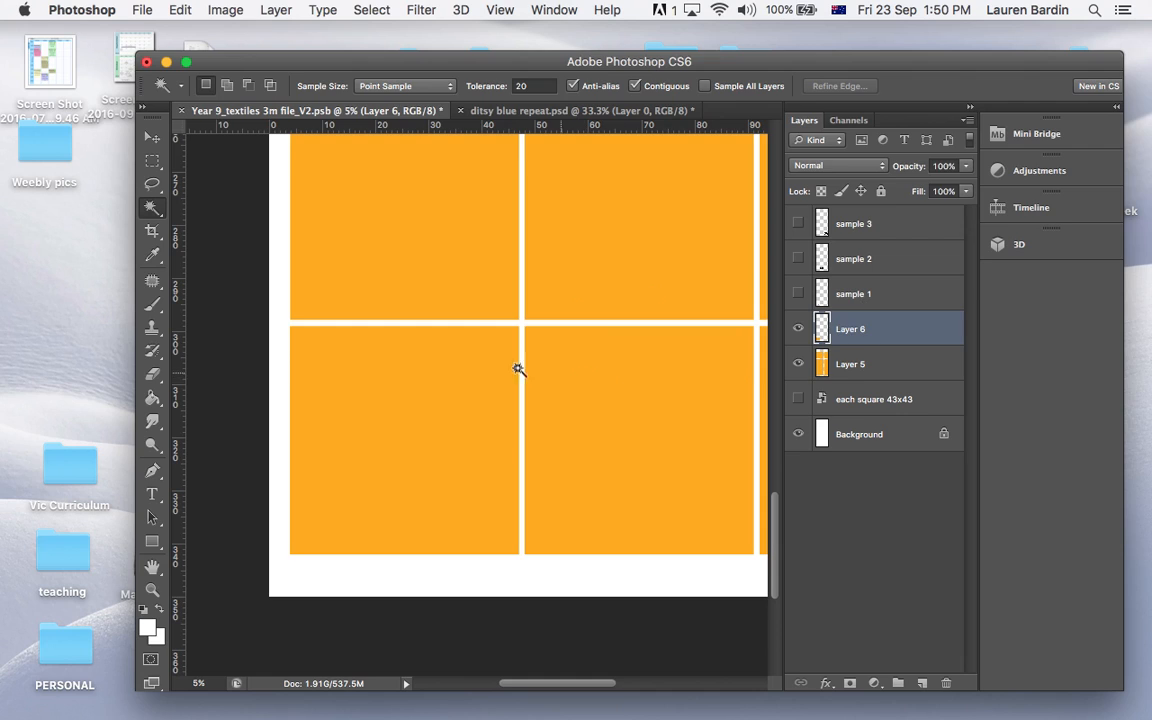
Select the bottom-left square on Layer 6 and add a Pattern Overlay using the newly defined blue floral pattern
left_click(472, 369)
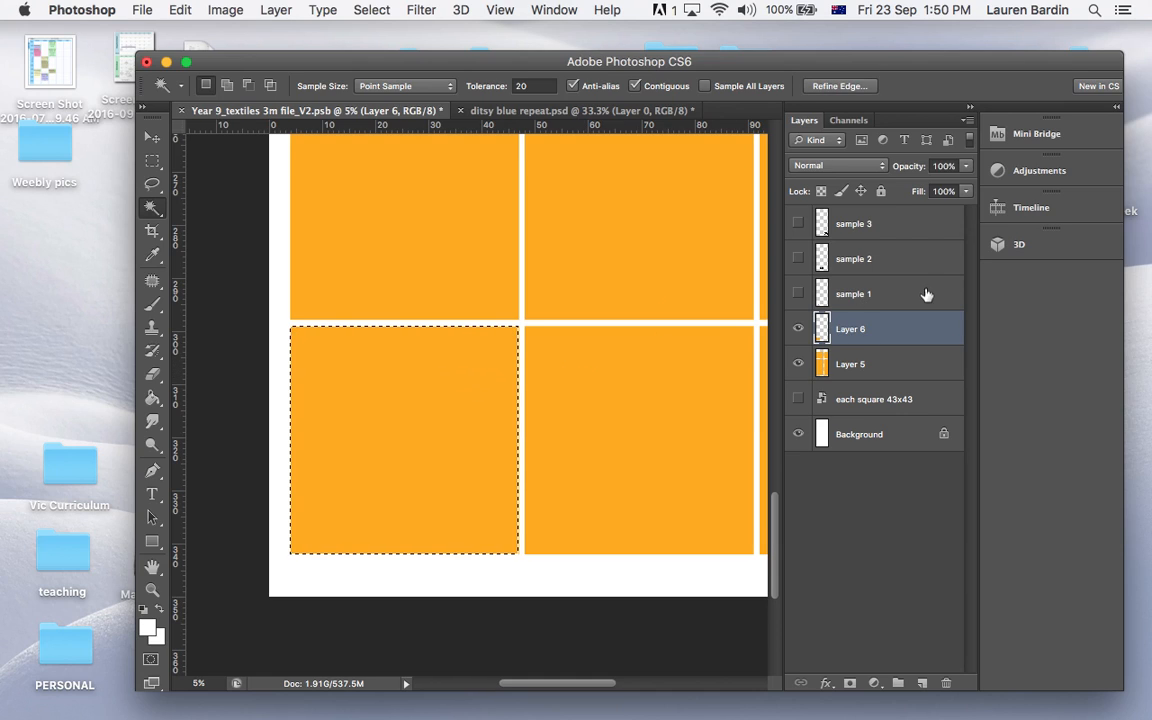
double_click(892, 320)
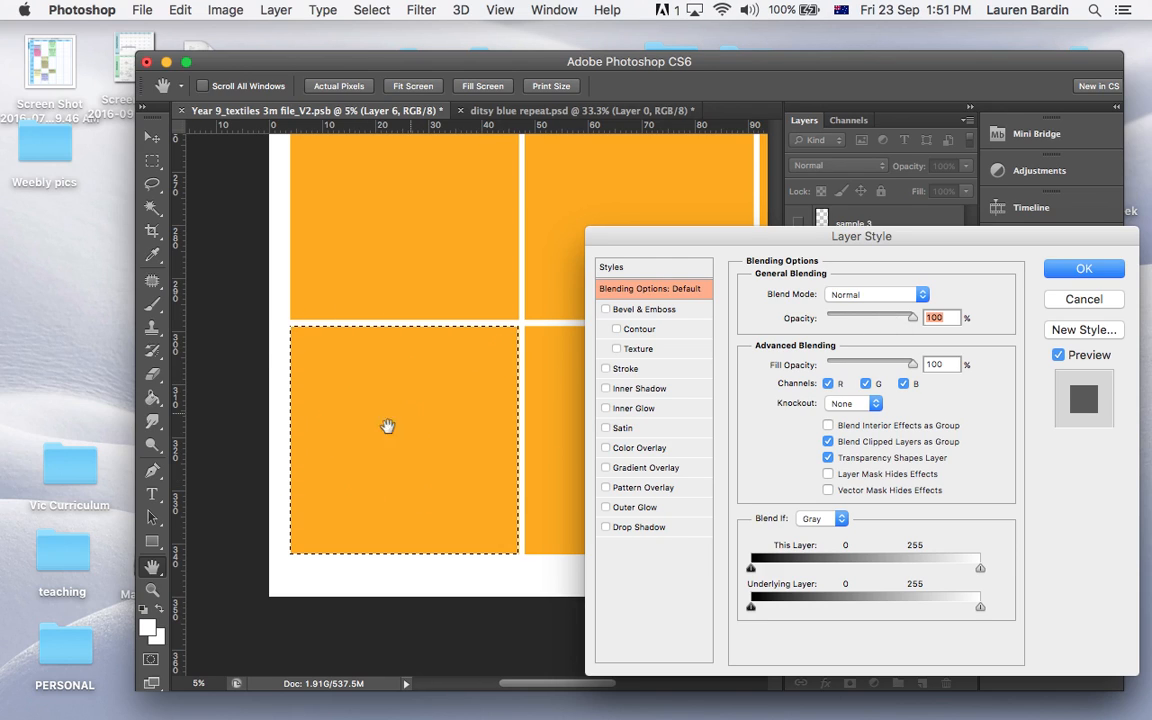
left_click(684, 487)
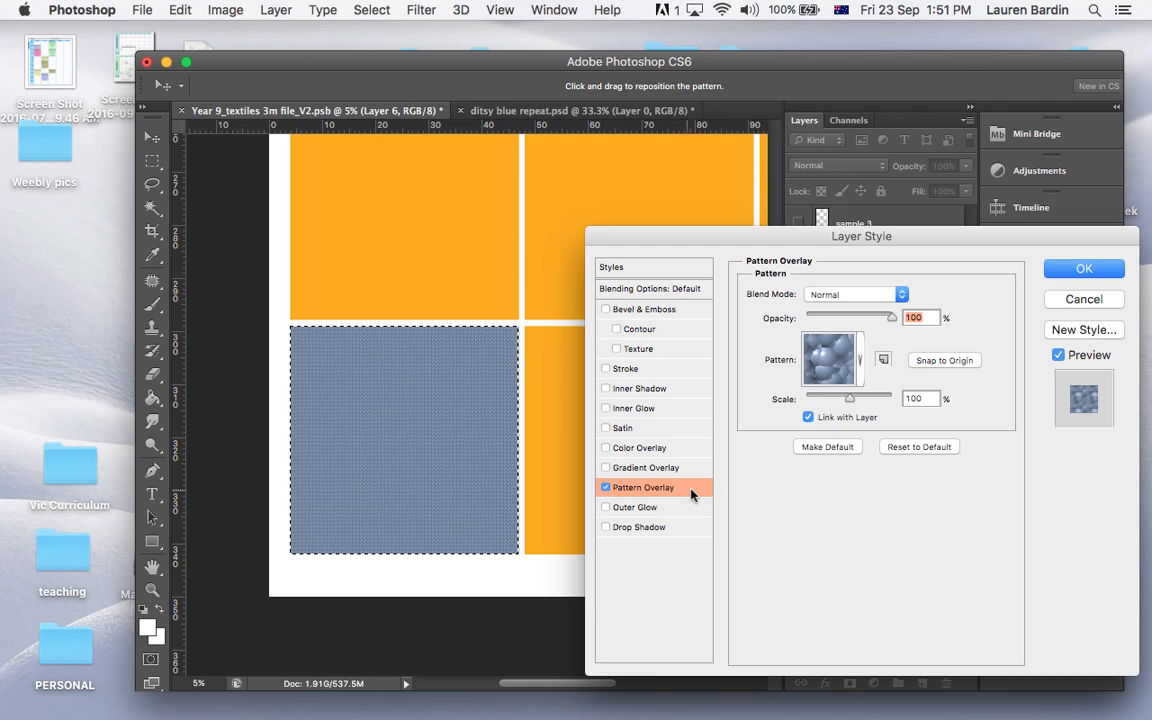
left_click(828, 358)
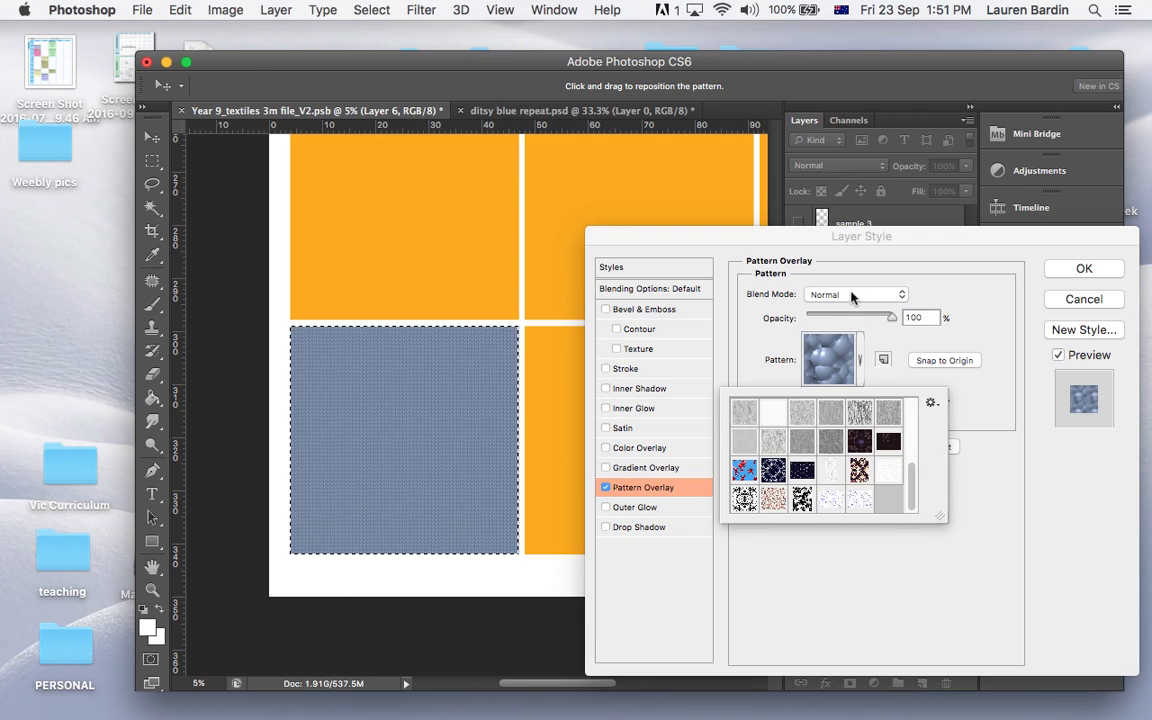
left_click(858, 500)
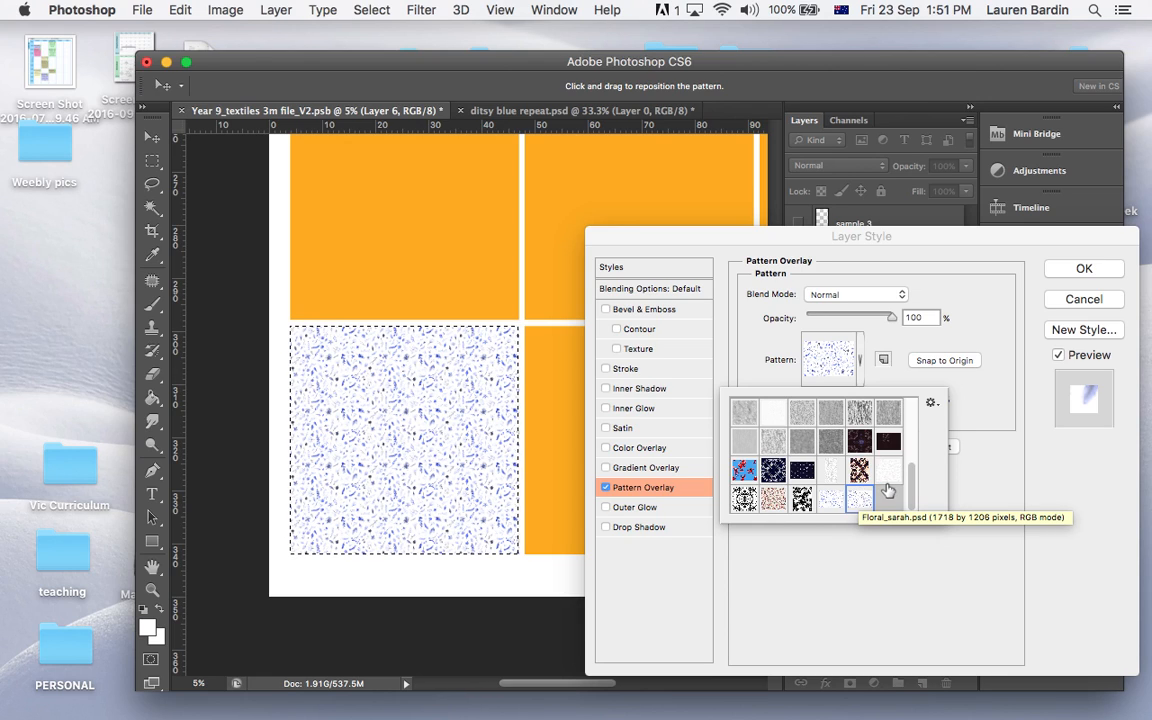
left_click(1010, 460)
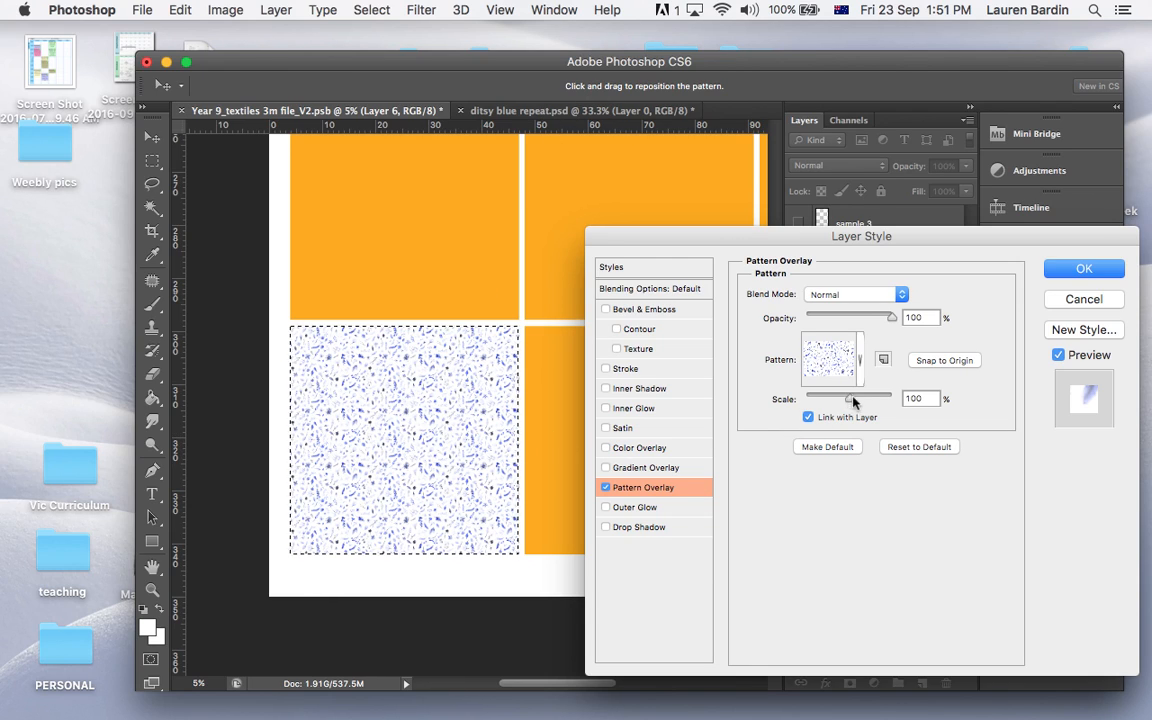
Scale the floral pattern overlay to 439% and apply the layer style
left_click_drag(851, 402, 875, 401)
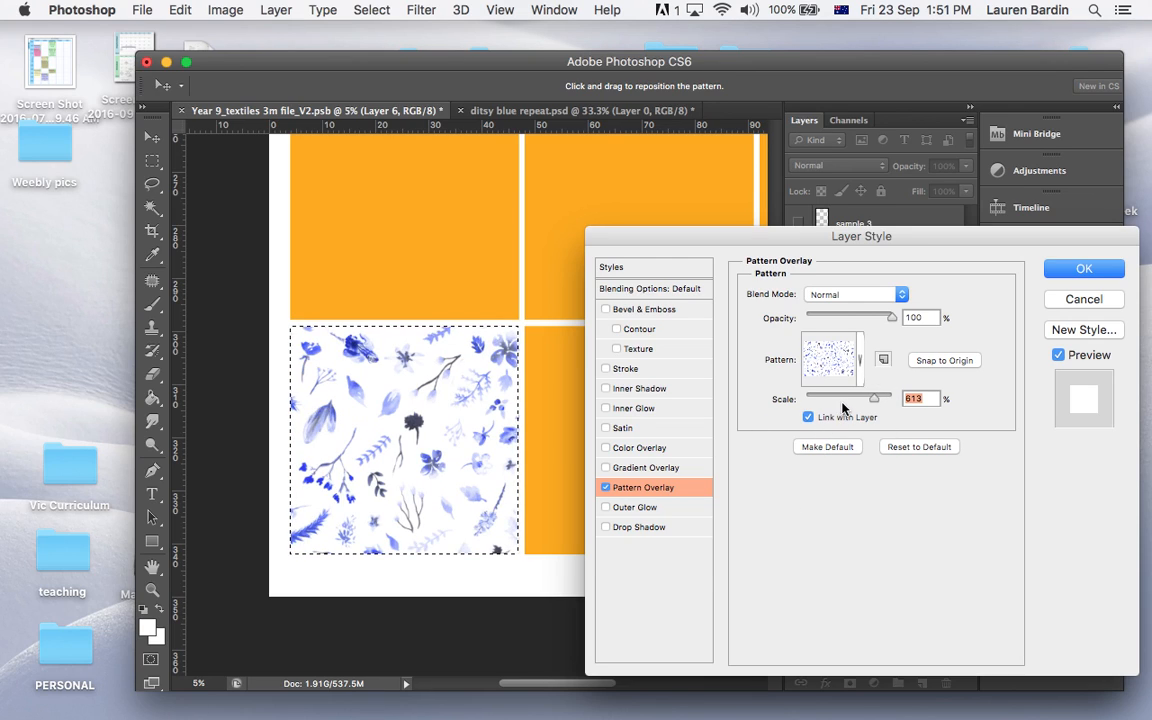
mouse_move(872, 400)
left_mouse_down()
mouse_move(848, 392)
mouse_move(874, 399)
mouse_move(870, 409)
left_mouse_up()
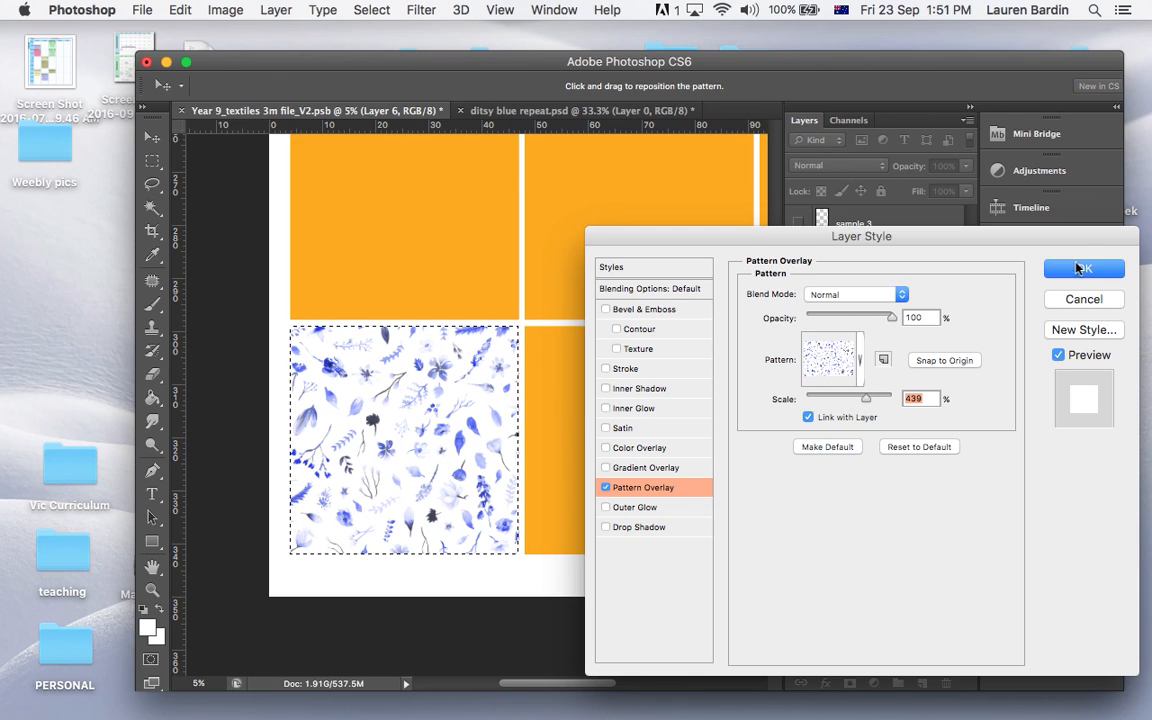
left_click(1082, 269)
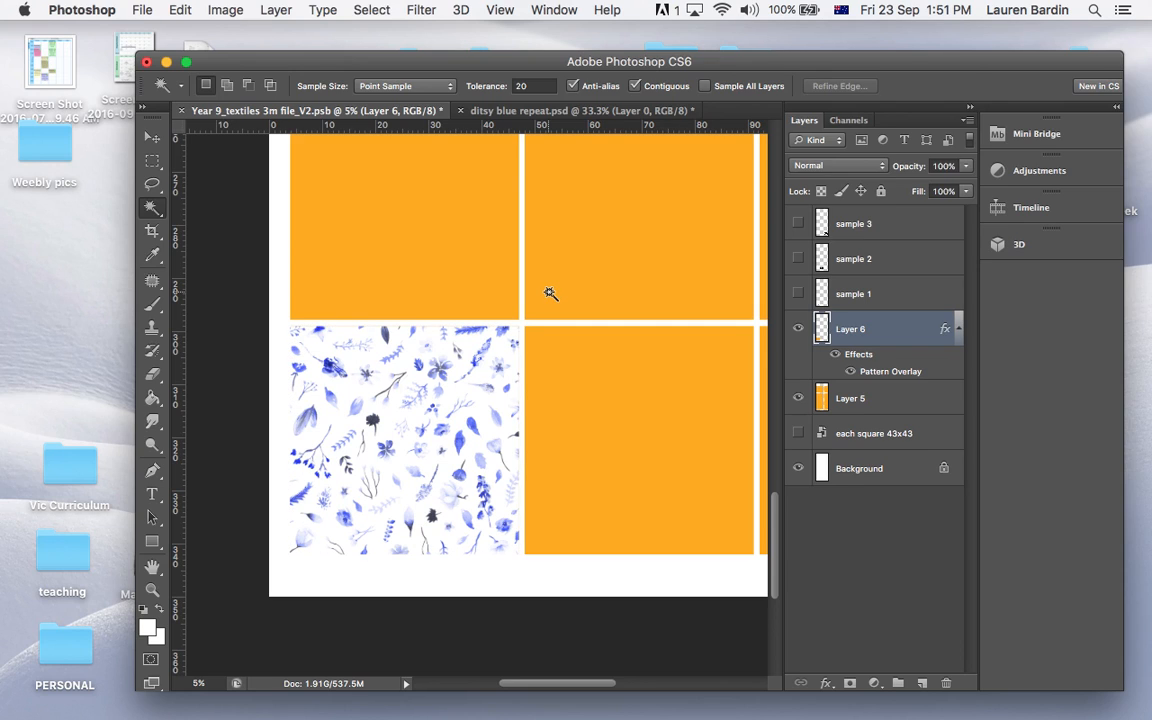
Rename the floral-filled layer with the student's first name followed by "print"
key("super+minus")
key("super+minus")
key("super+minus")
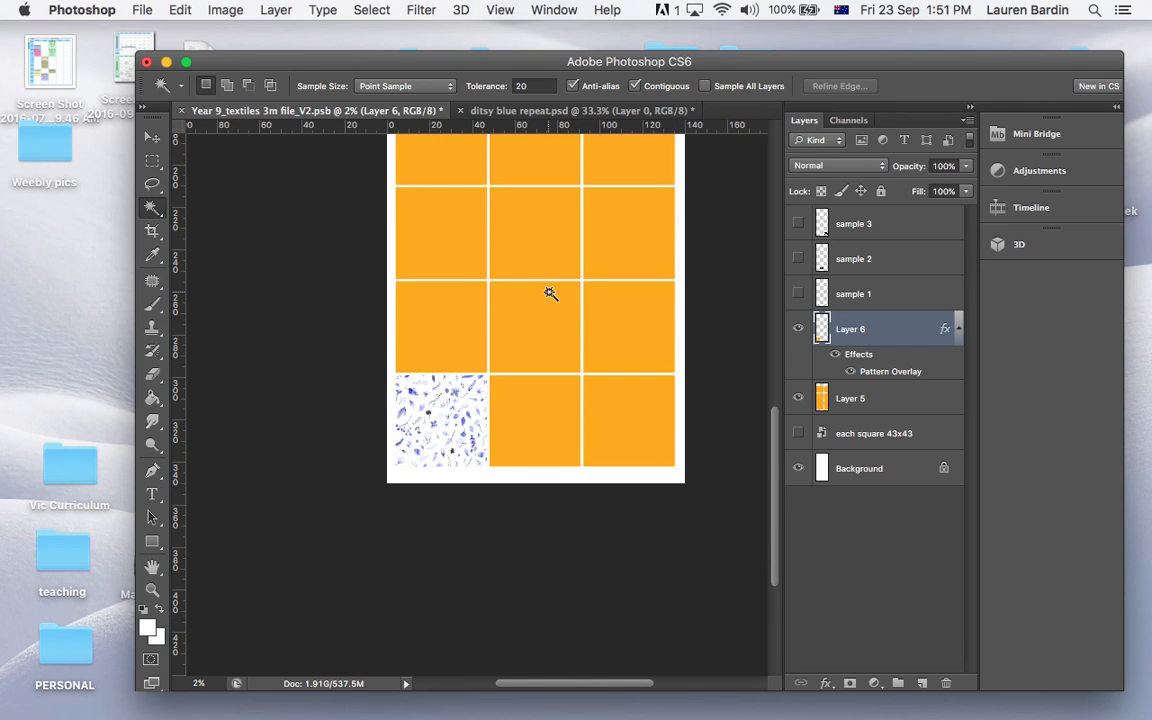
double_click(864, 331)
type("sarah print")
key("Return")
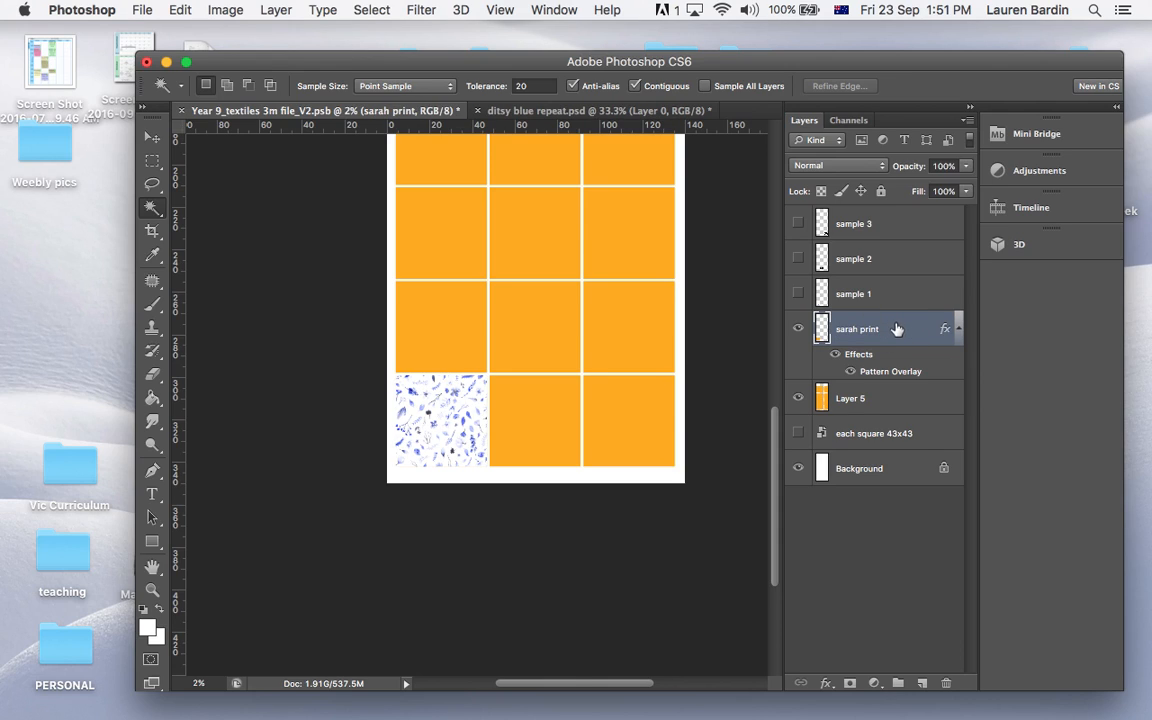
Toggle the renamed print layer off and back on, and show the sample 2 and sample 3 layers
left_click(798, 331)
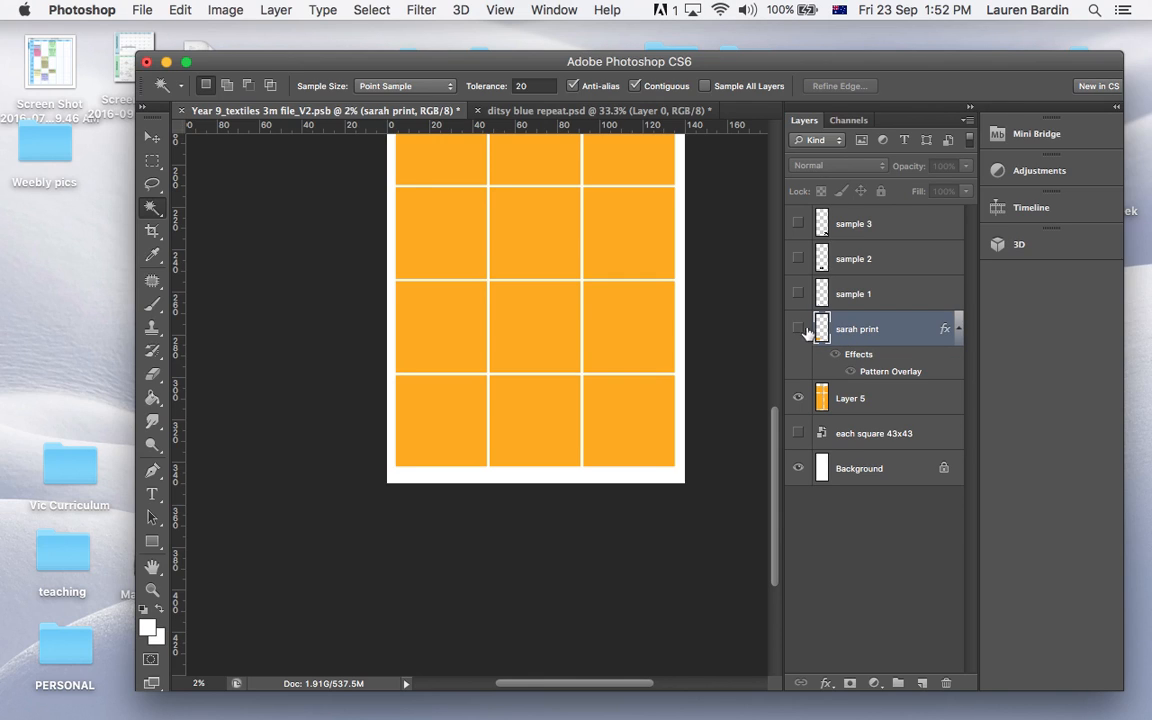
left_click(798, 331)
left_click(798, 258)
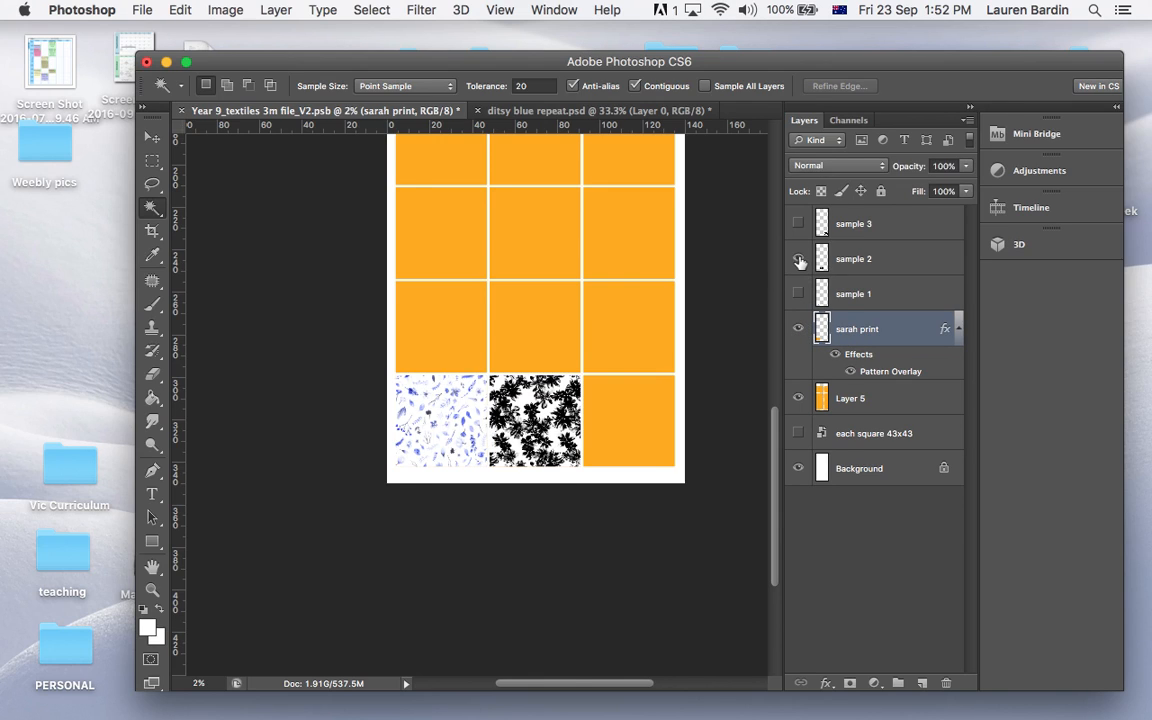
left_click(798, 223)
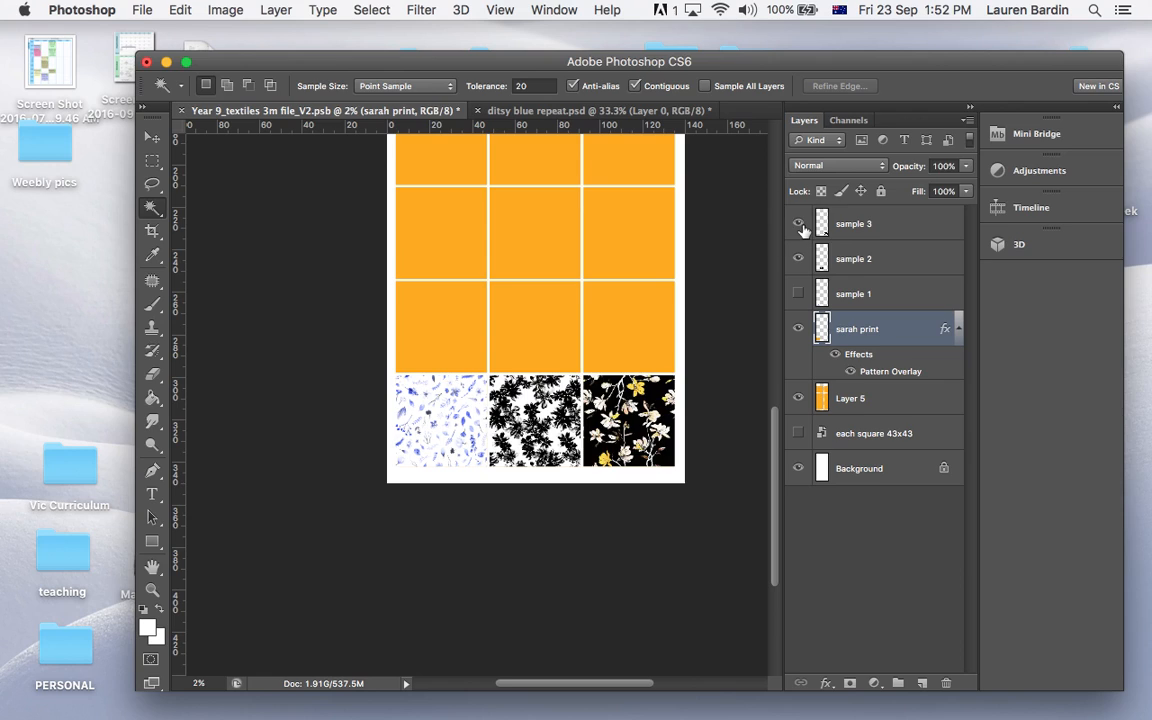
Hide the orange square grid on Layer 5 and add a new layer above sample 3
left_click(873, 221)
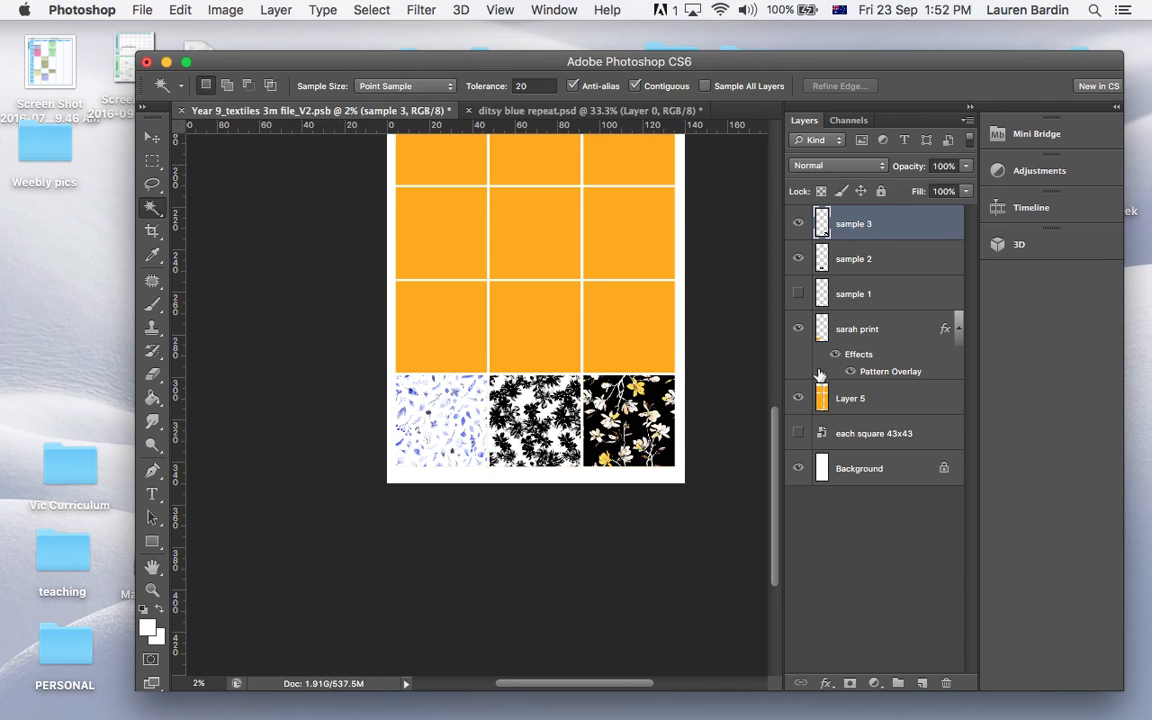
left_click(797, 399)
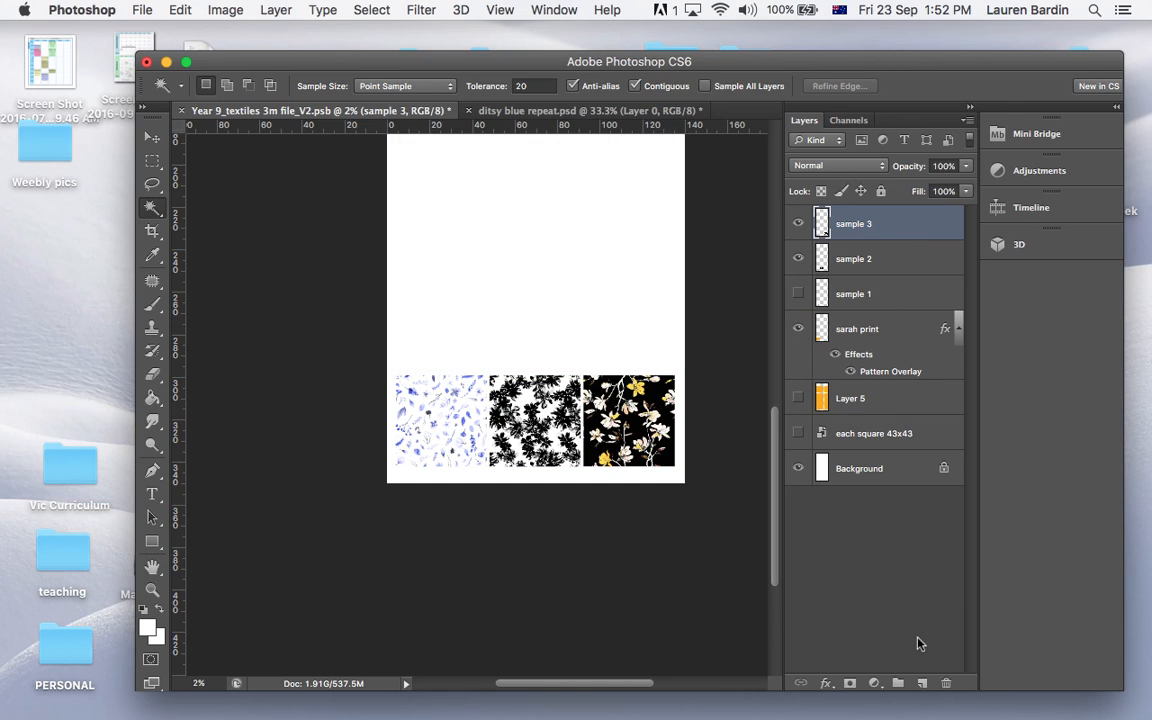
left_click(922, 684)
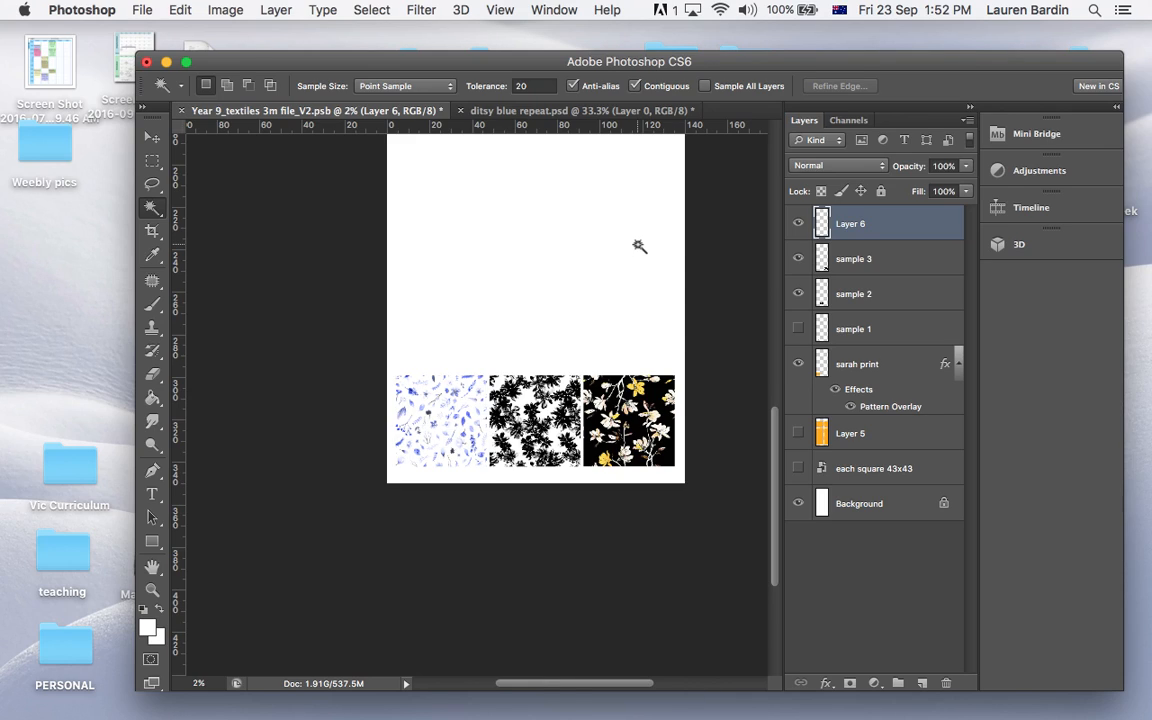
Stamp the visible artwork onto the new top layer, hide all layers beneath it, and toggle its visibility to check it
left_click(794, 261)
left_click(793, 284)
left_click(801, 361)
left_click(797, 503)
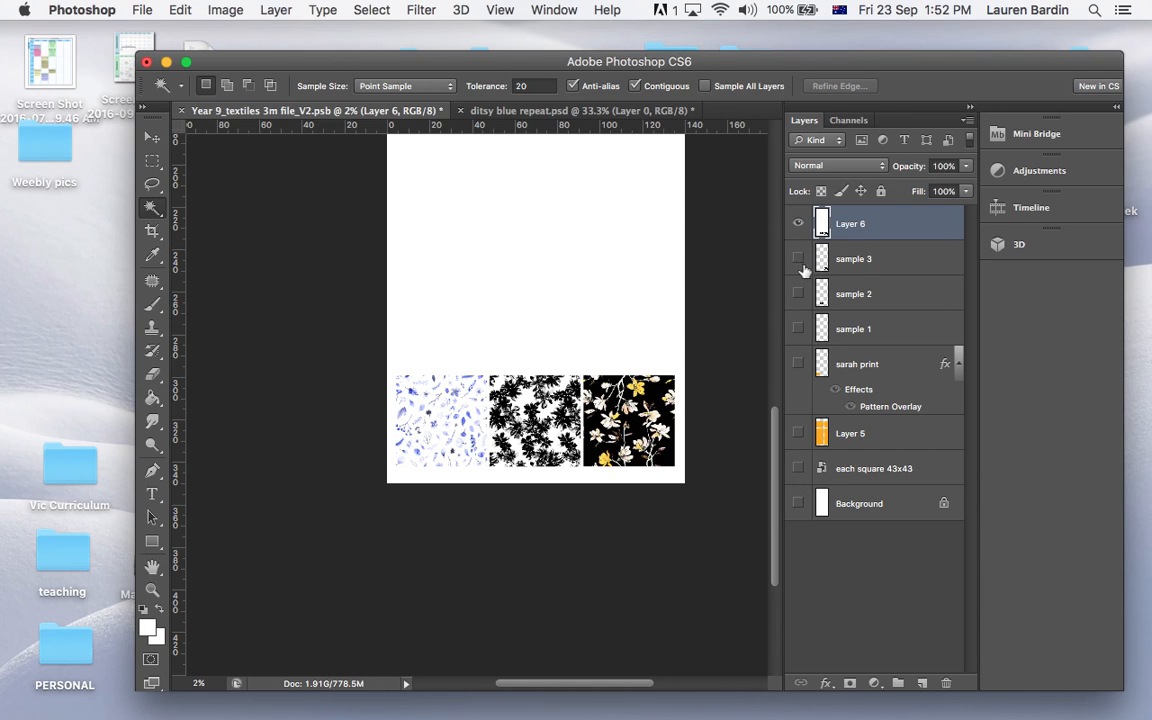
left_click(798, 226)
left_click(798, 226)
left_click(798, 226)
left_click(798, 226)
Flatten the image and discard the hidden layers
left_click(277, 10)
mouse_move(350, 698)
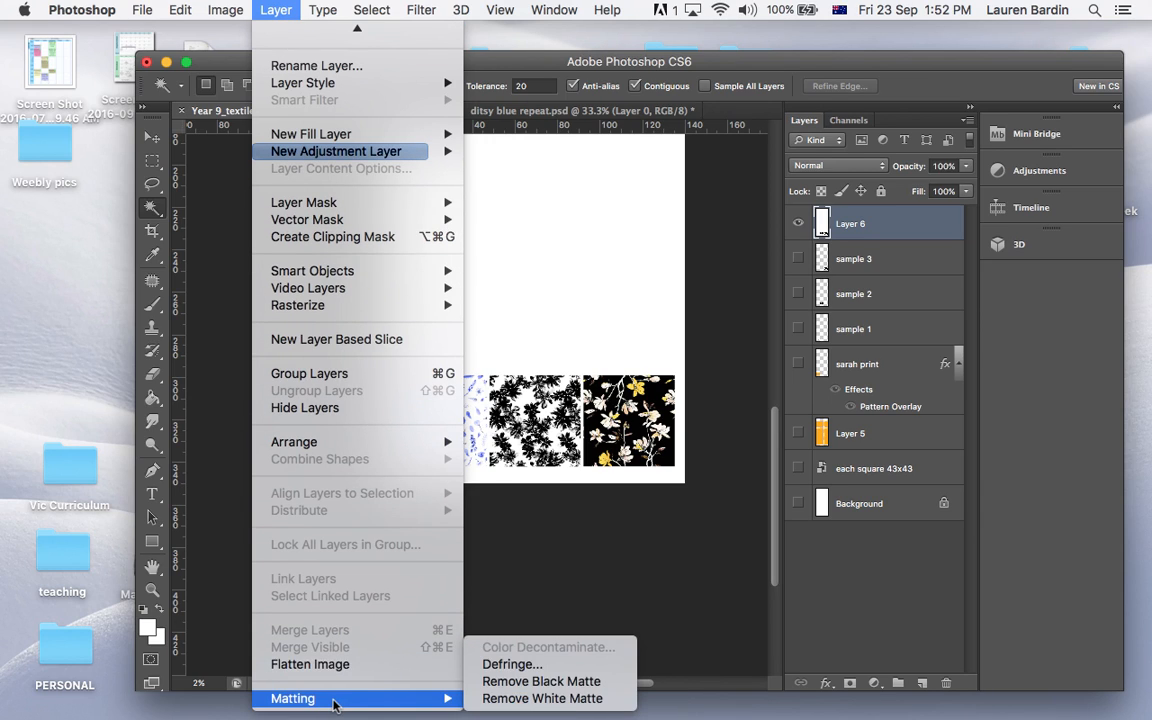
left_click(329, 666)
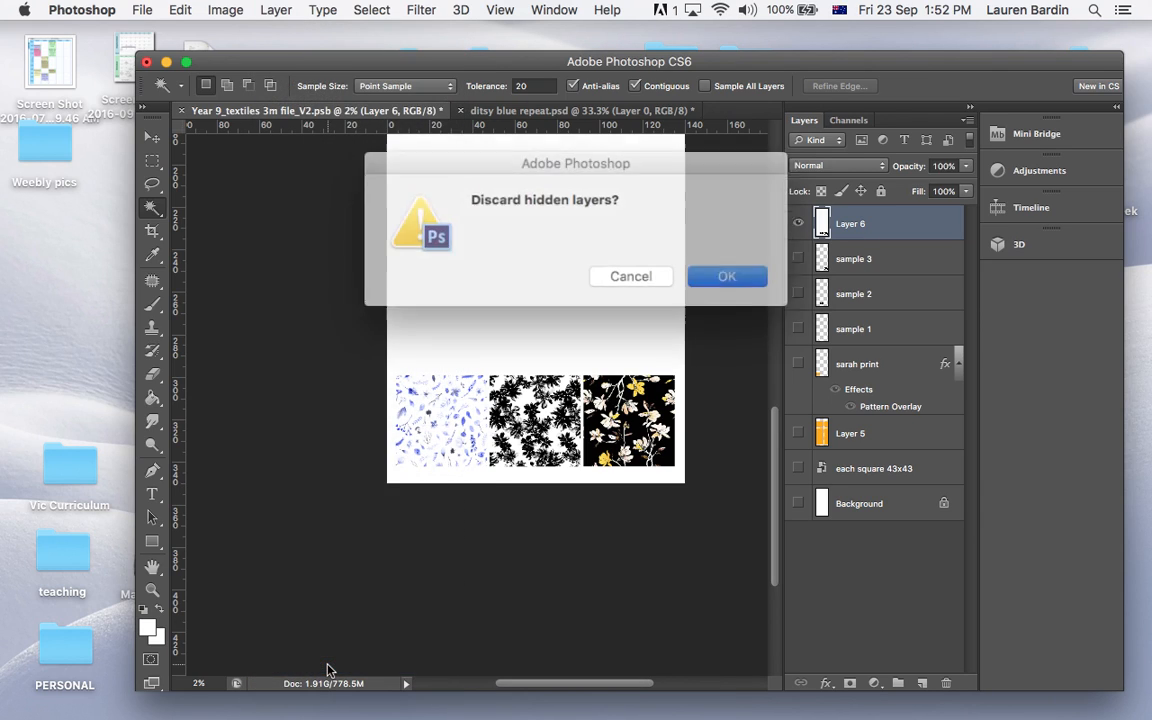
left_click(706, 277)
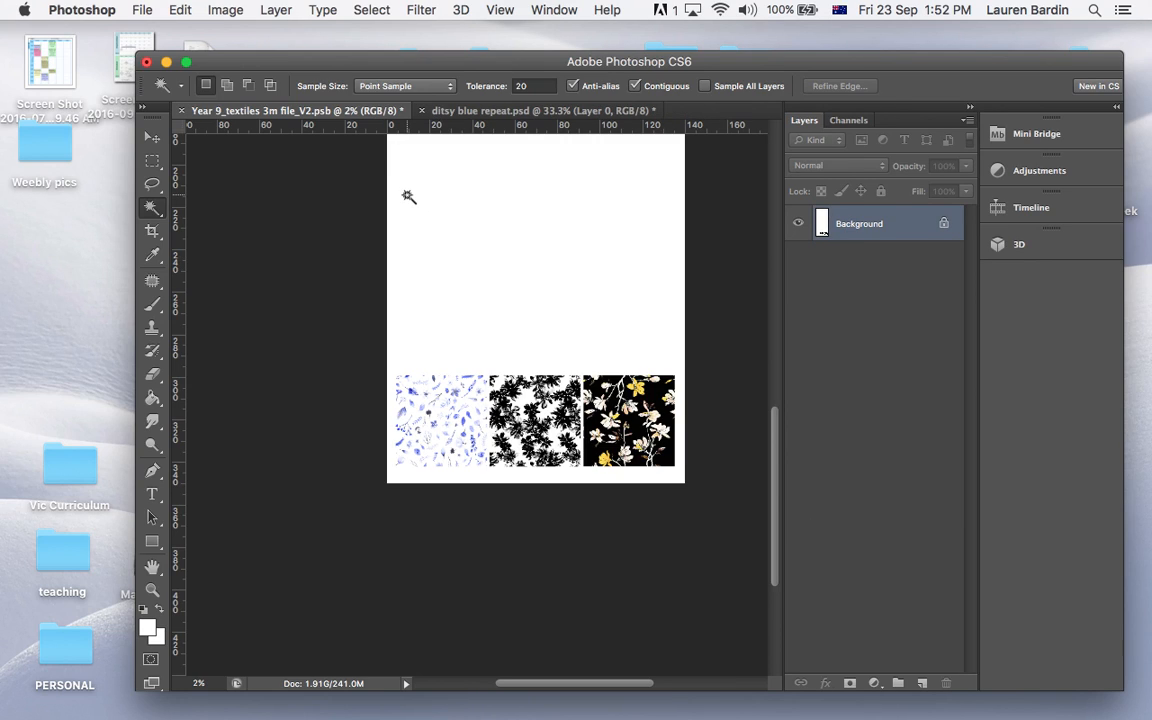
Save the flattened layout as the TIFF "Year 9_textiles 3m file_V2.tif" in Year 9 floral repeats, with no image compression, interleaved pixels and IBM PC byte order
left_click(140, 10)
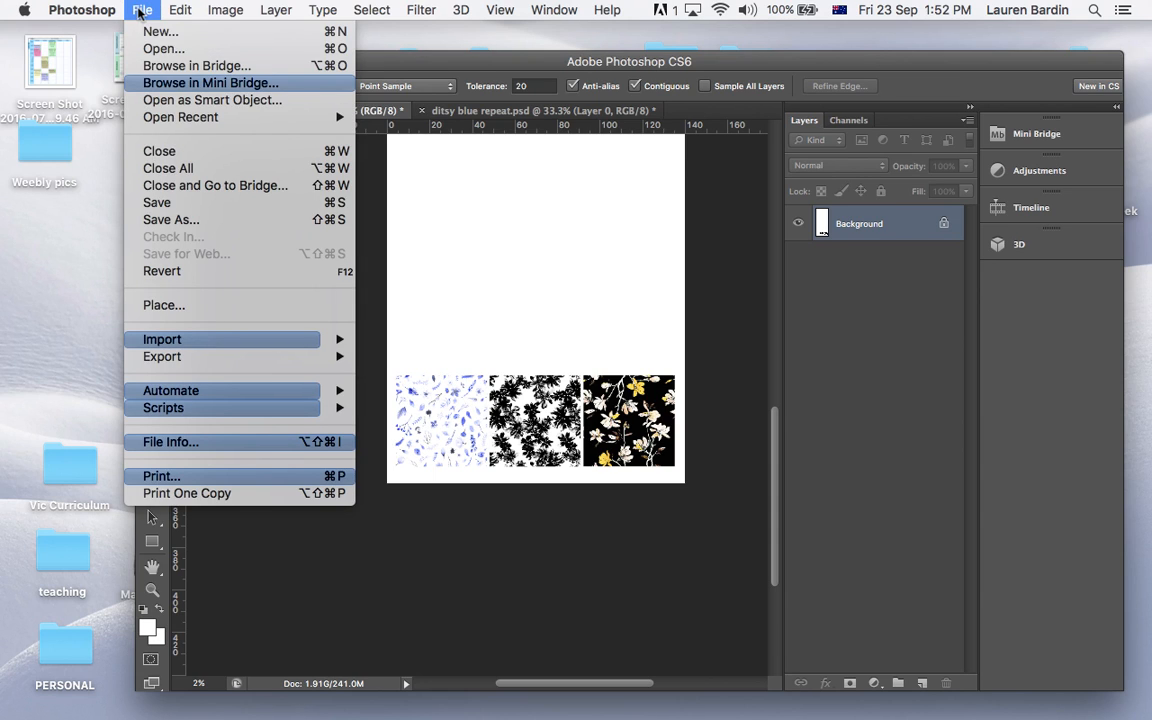
left_click(171, 220)
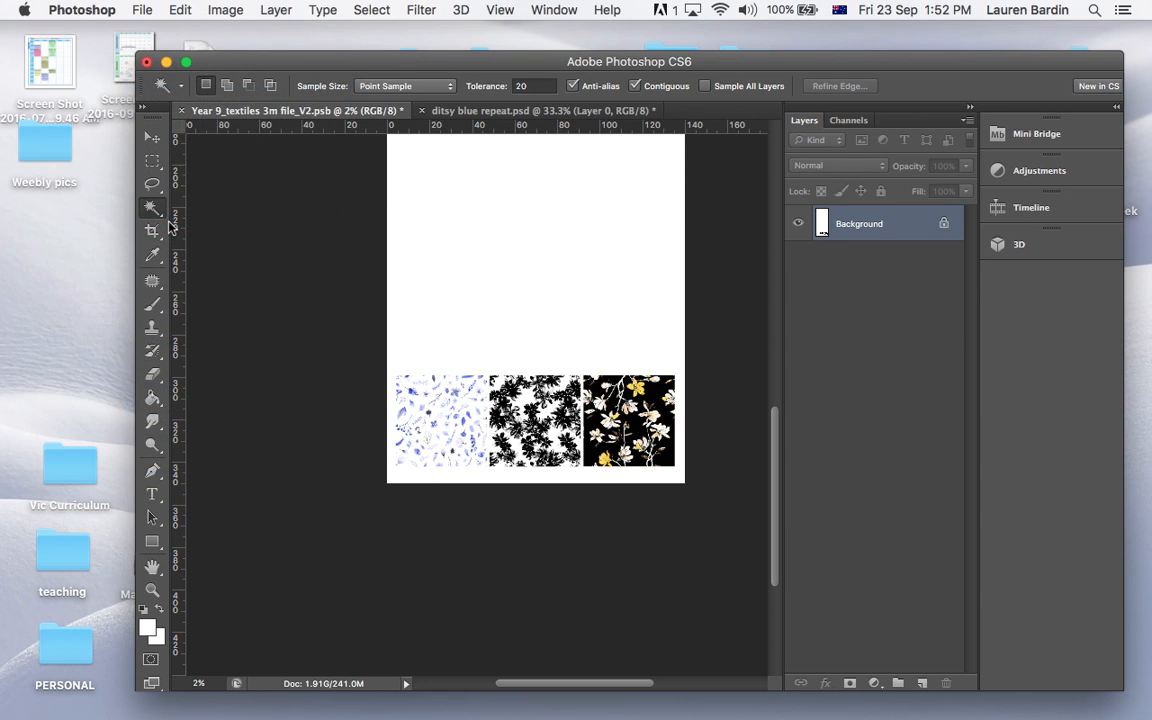
left_click(544, 527)
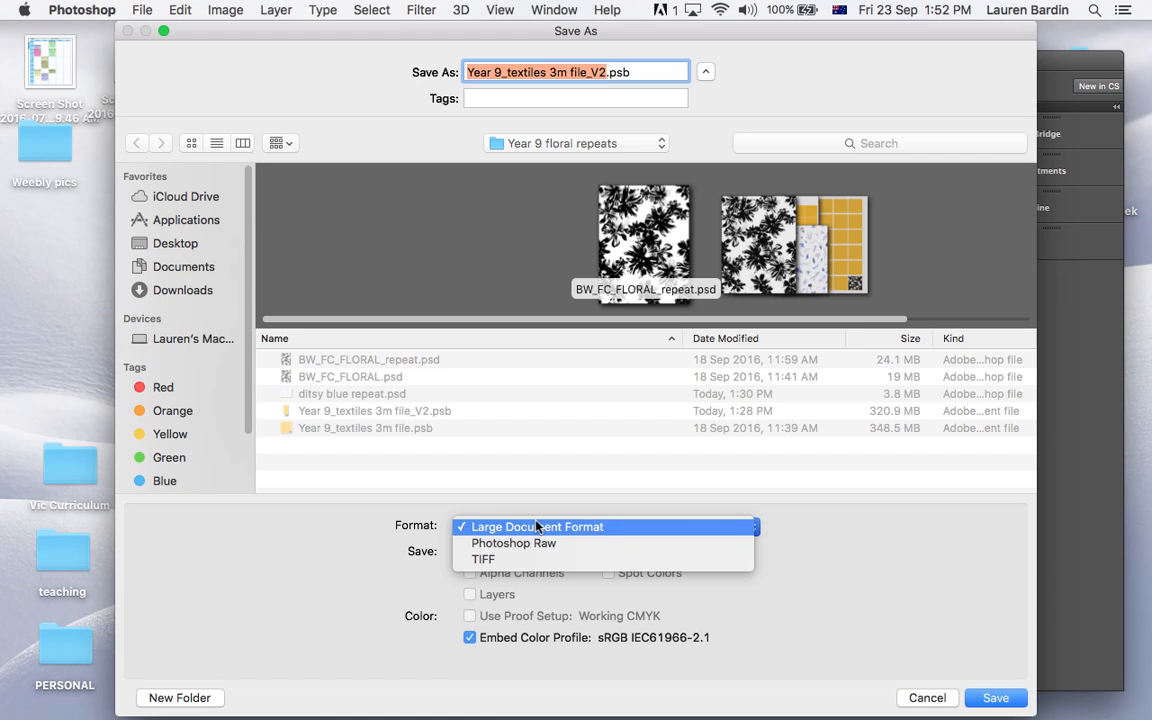
left_click(500, 505)
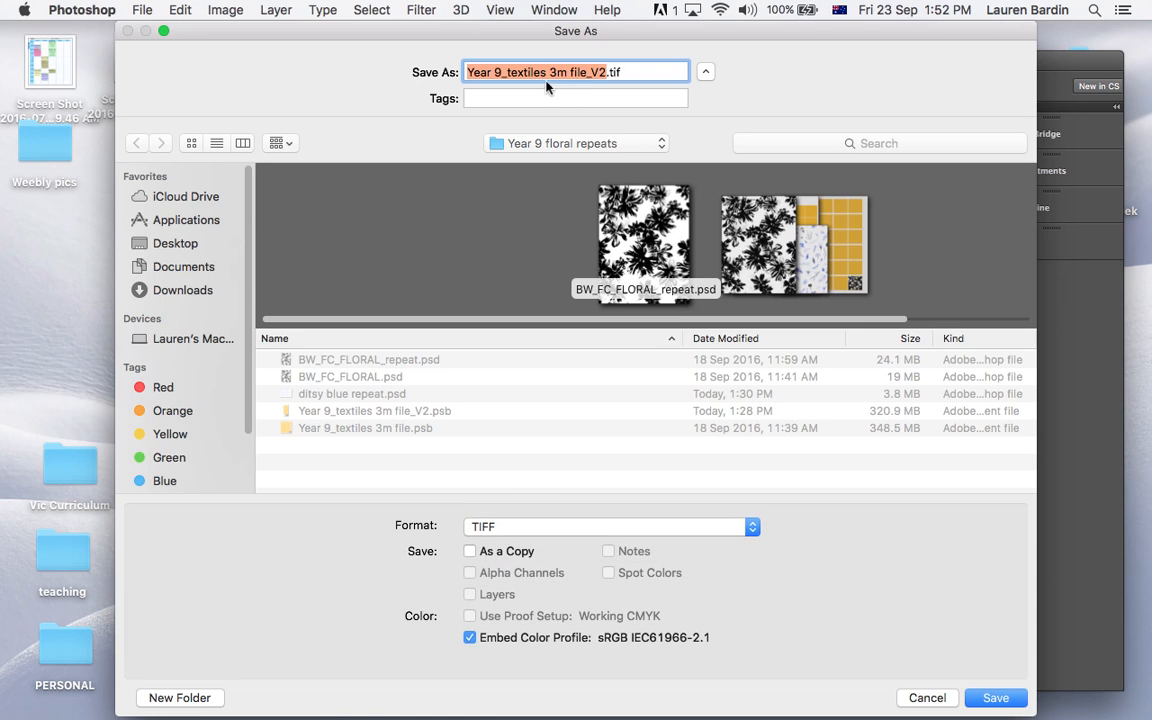
left_click(995, 698)
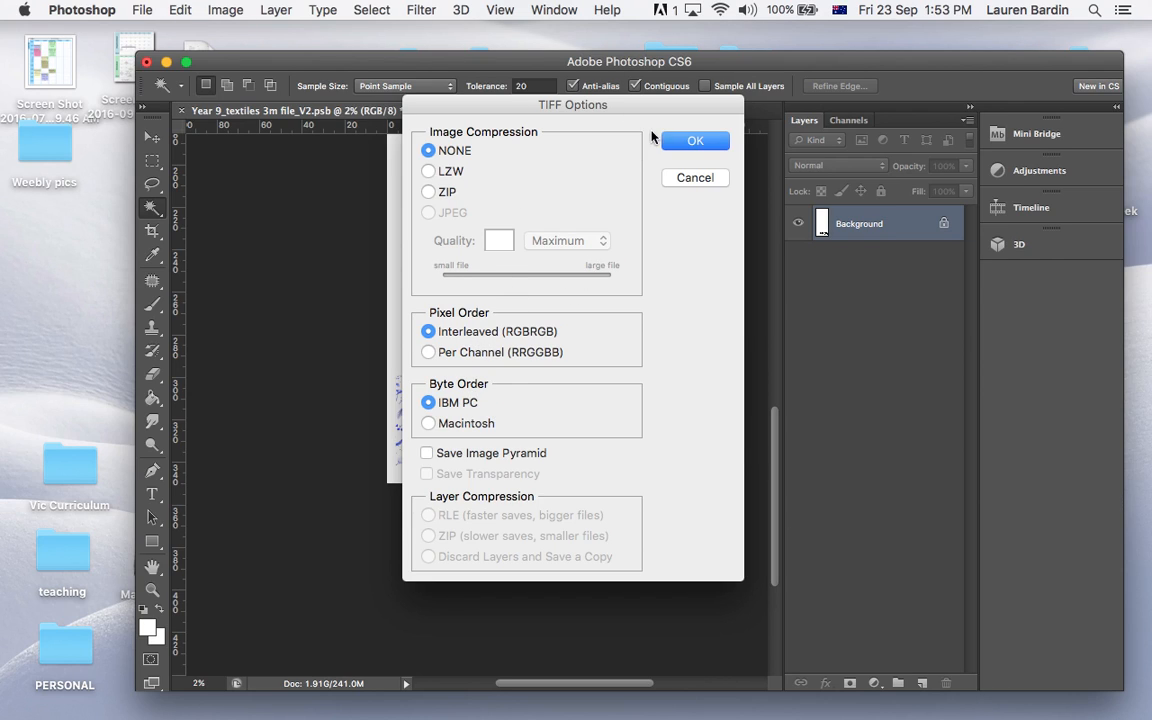
left_click(694, 141)
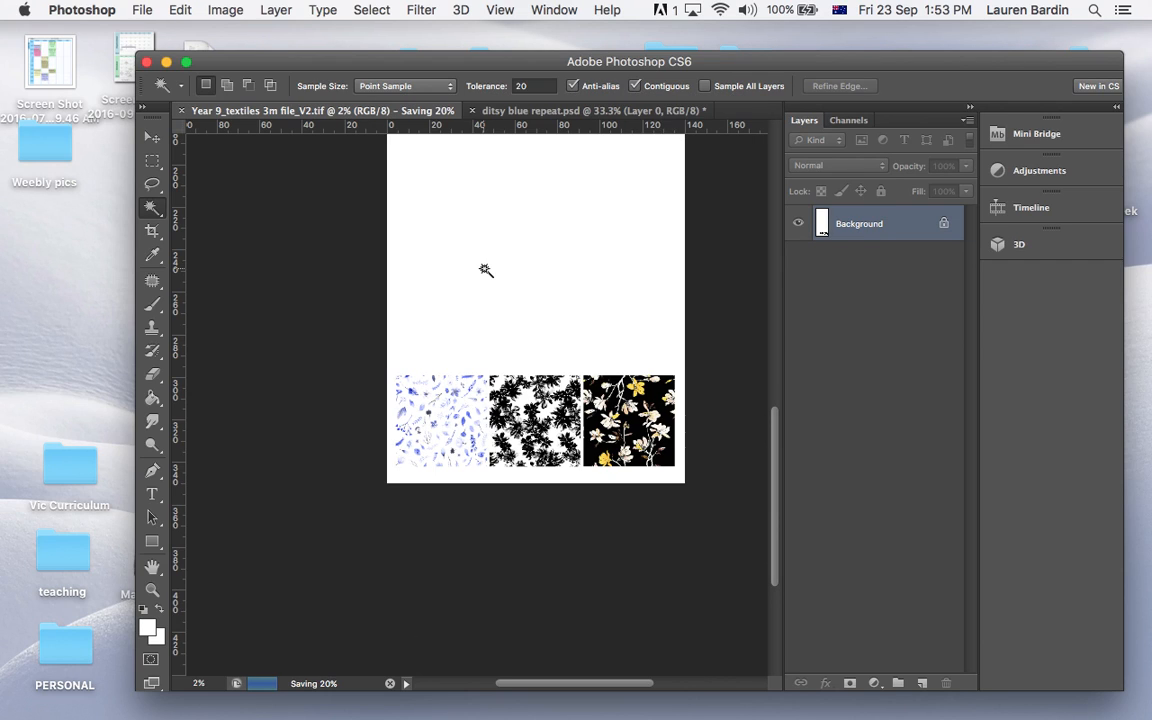